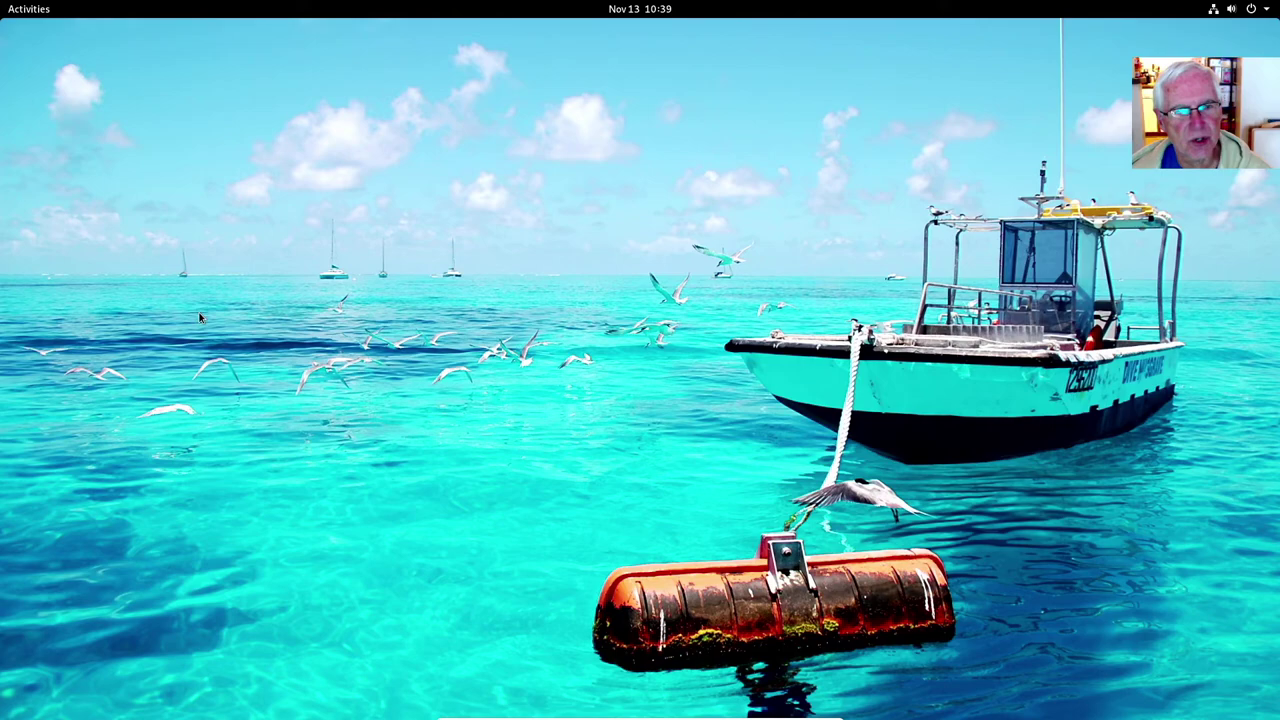
- Launch GNOME Software, maximize it, and scroll through the Productivity category
left_click(31, 10)
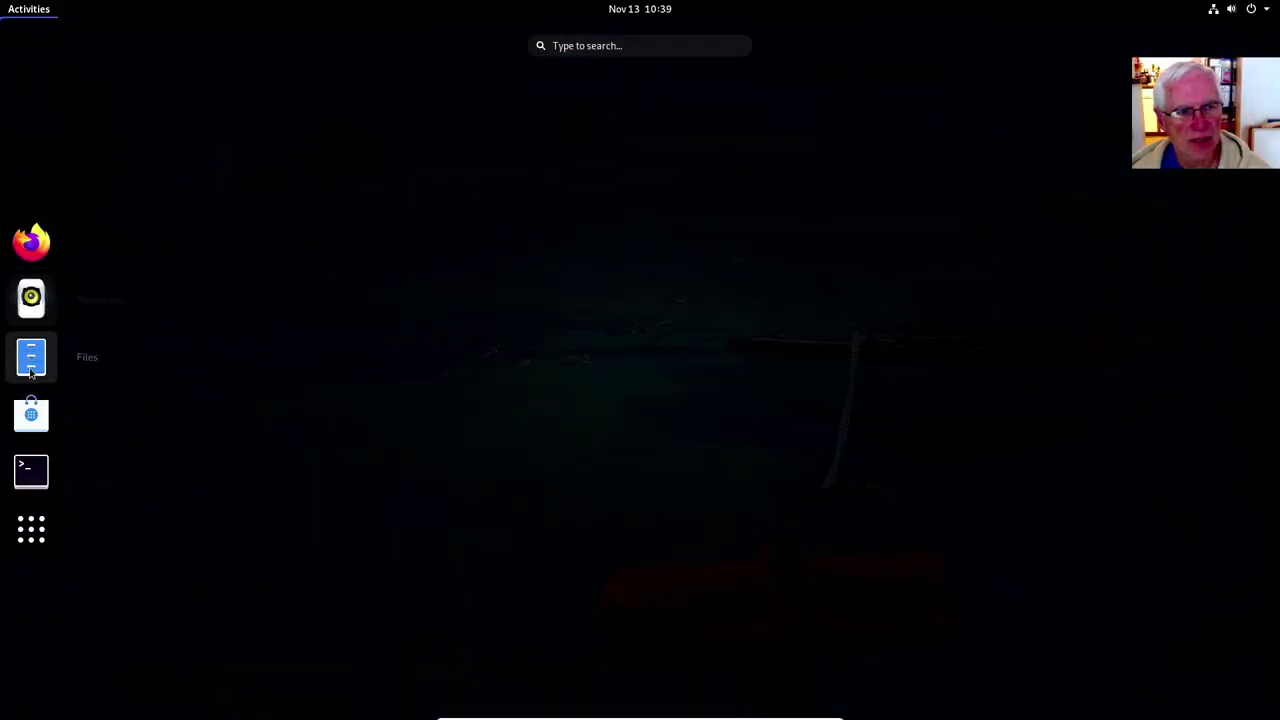
left_click(31, 414)
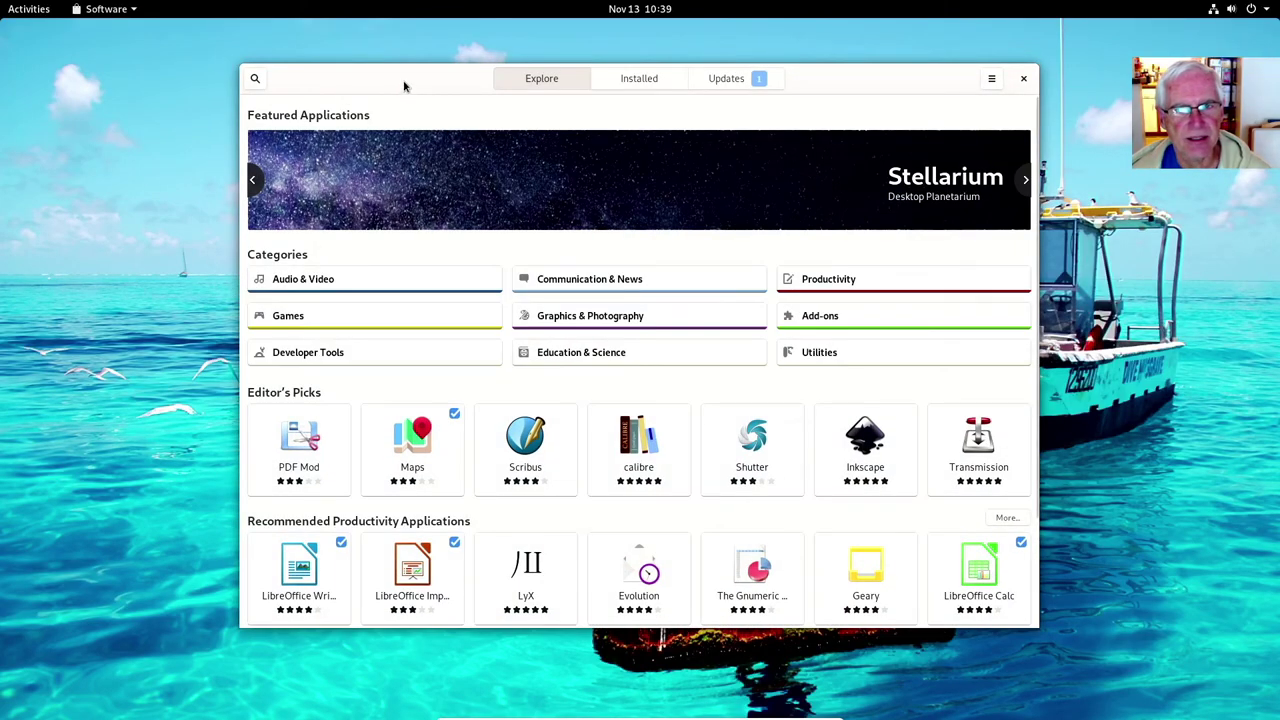
left_click_drag(404, 86, 403, 2)
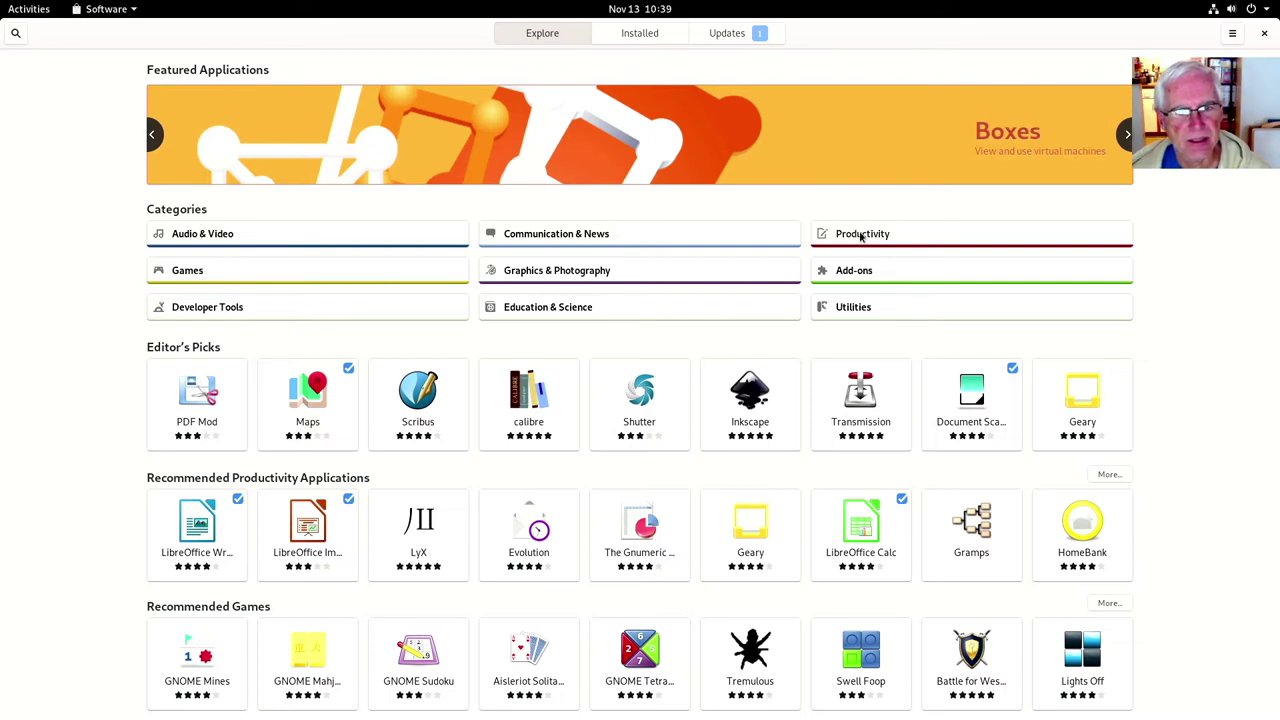
left_click(860, 236)
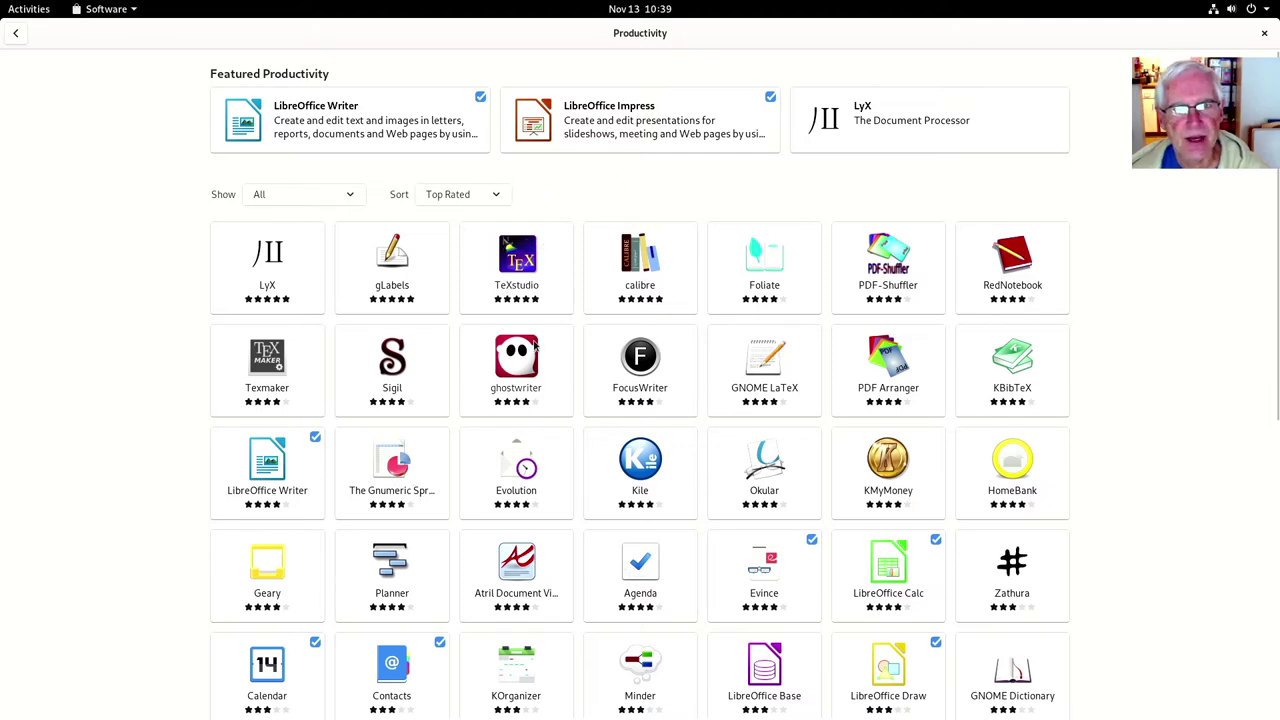
scroll(535, 345, "down", 5)
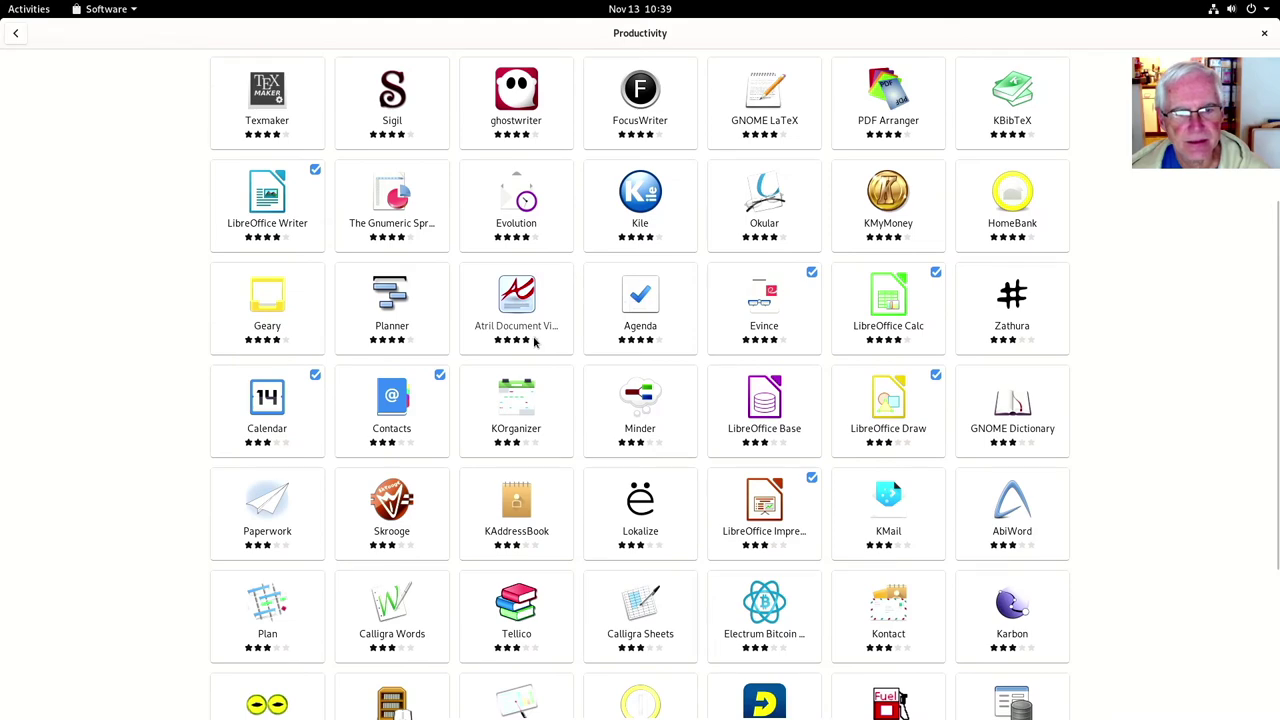
scroll(535, 342, "down", 5)
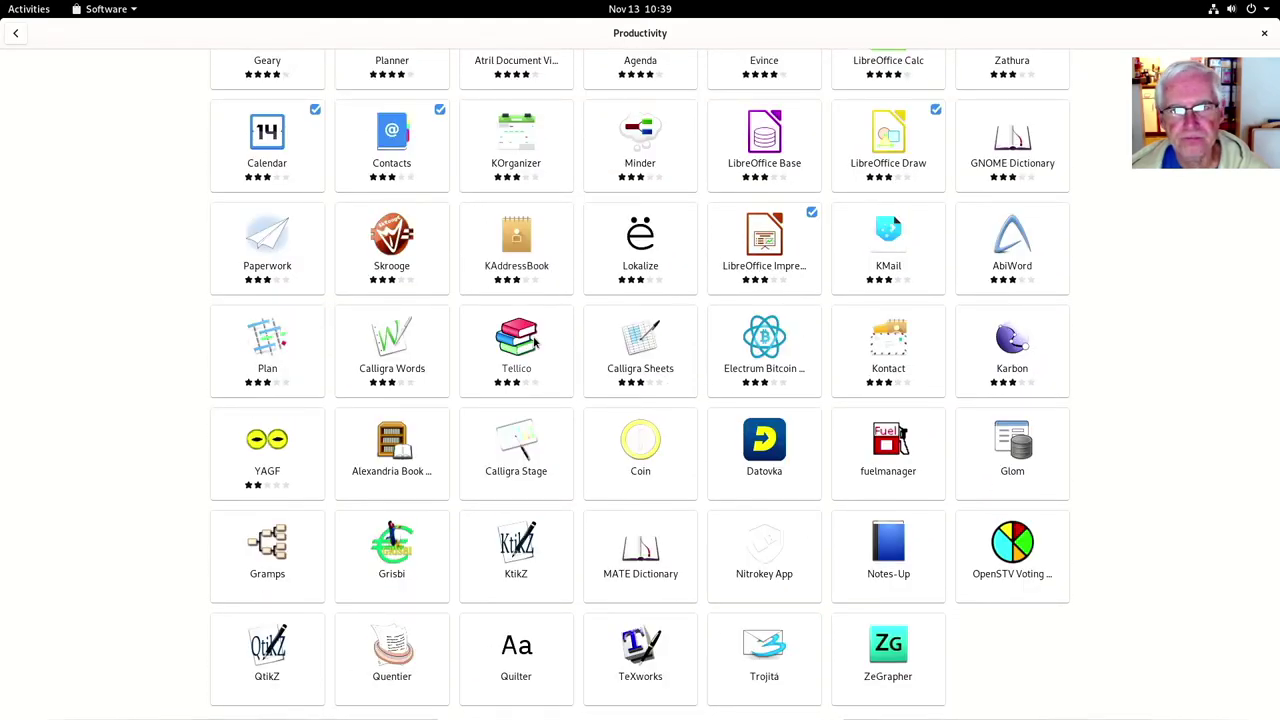
scroll(535, 342, "up", 9)
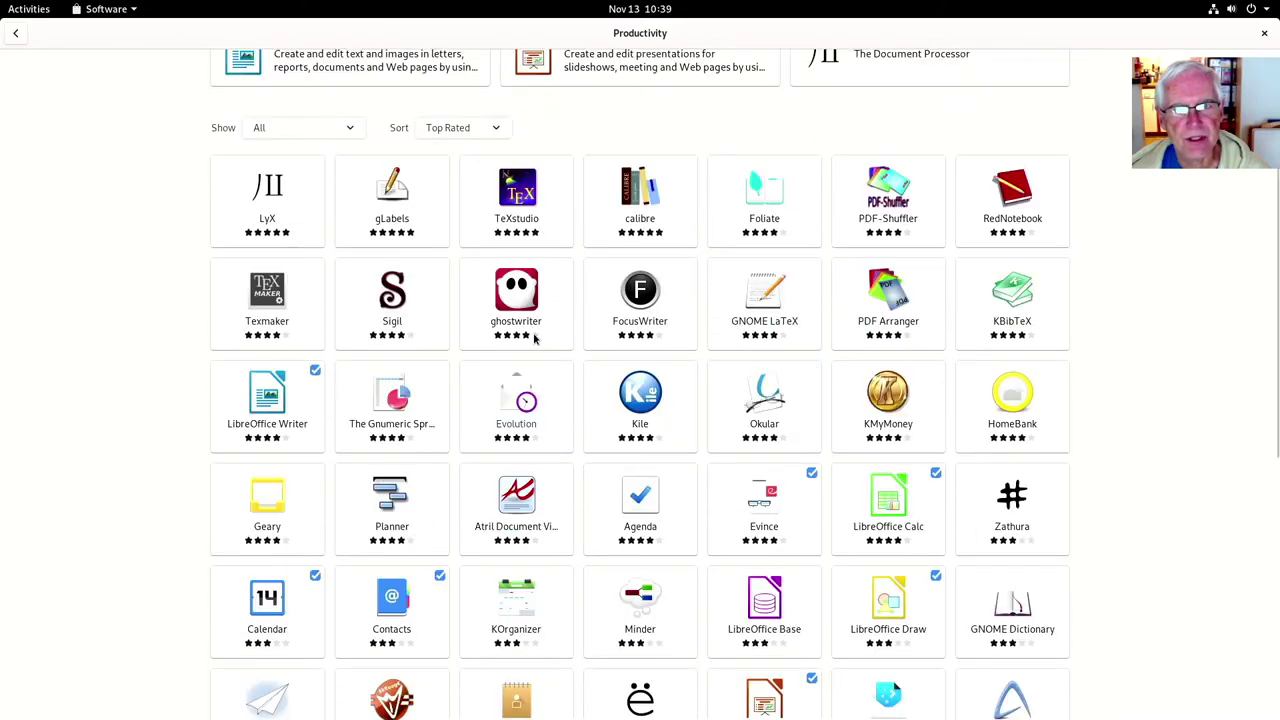
scroll(535, 342, "up", 1)
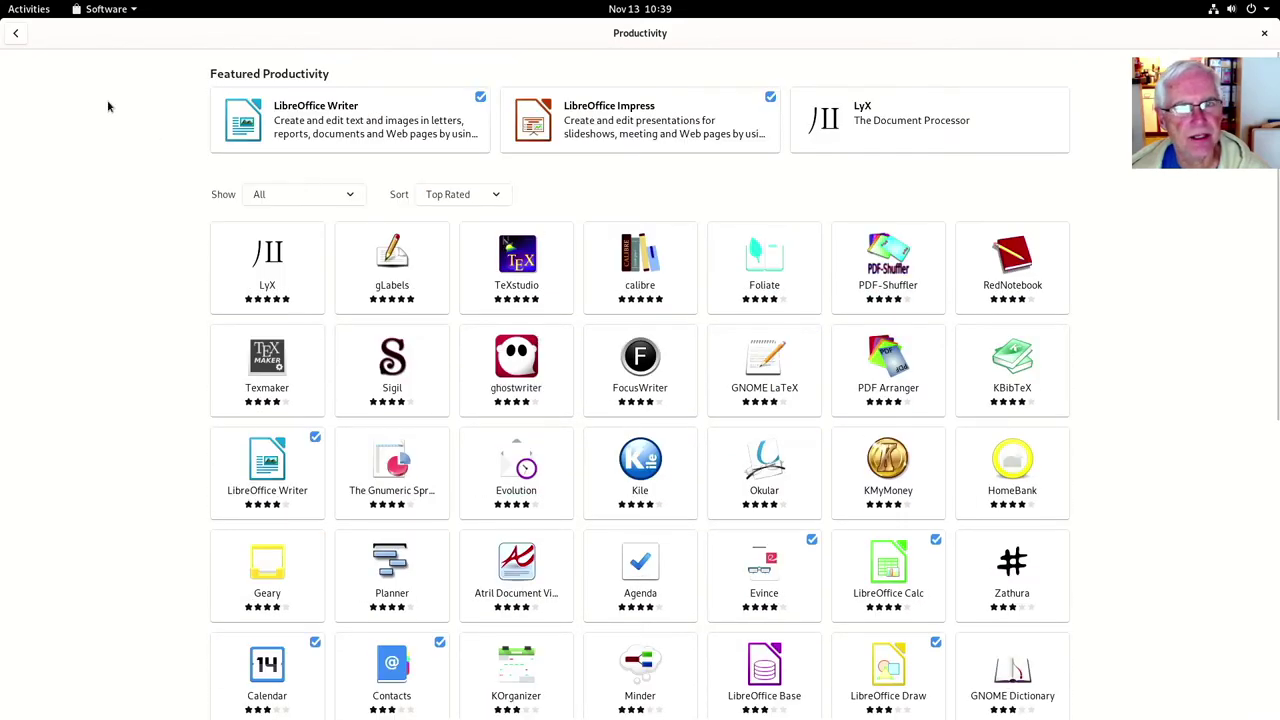
- Return to Explore and search the catalogue for 'timeshift', finding no application
left_click(17, 36)
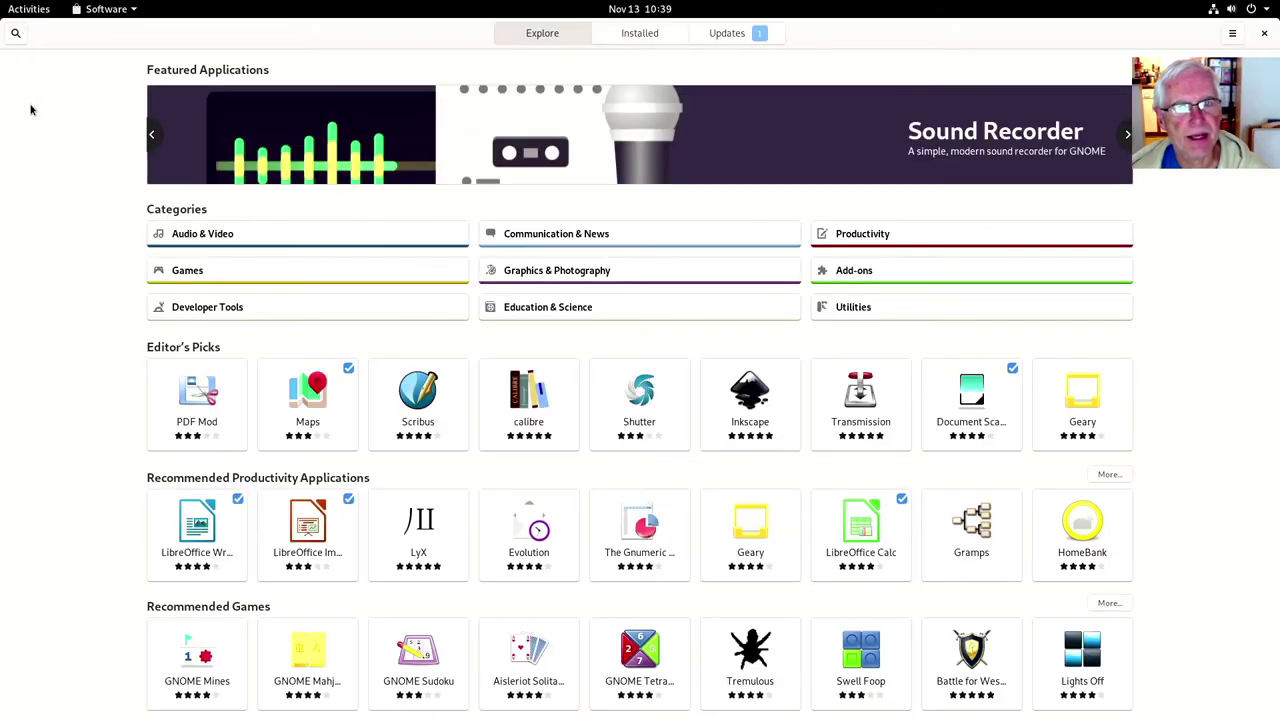
left_click(15, 36)
type("tim")
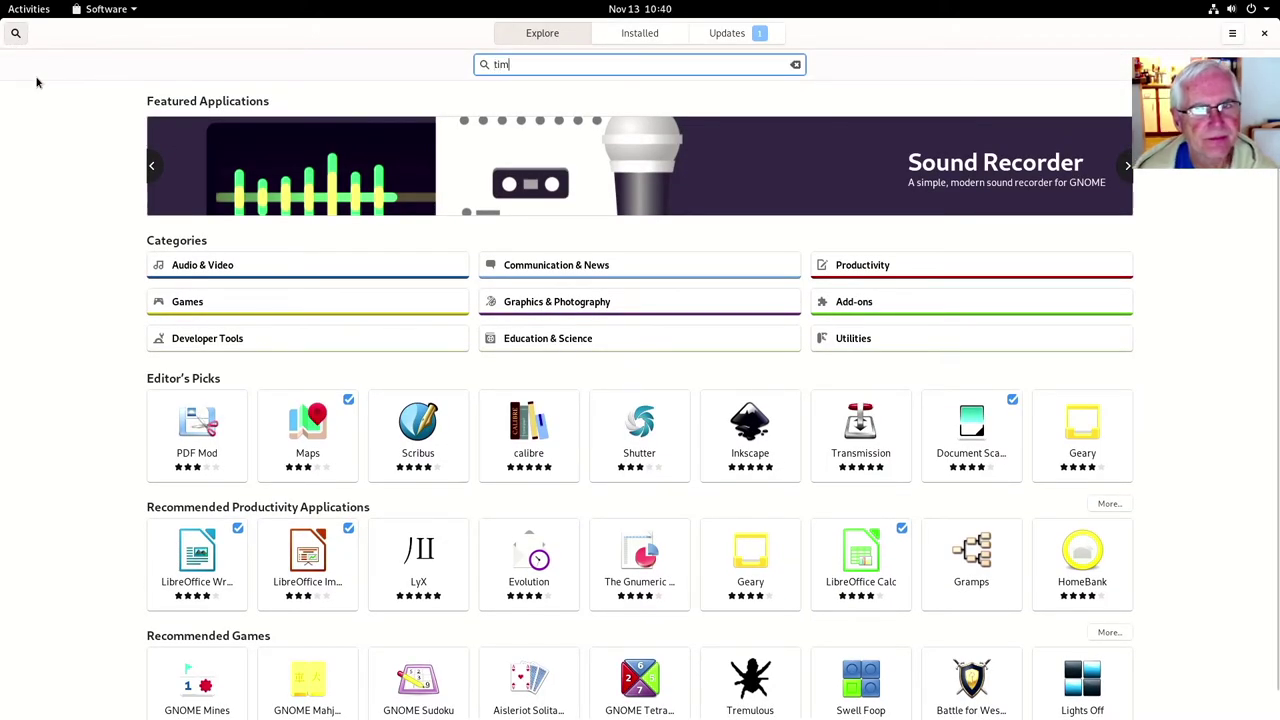
type("eshift")
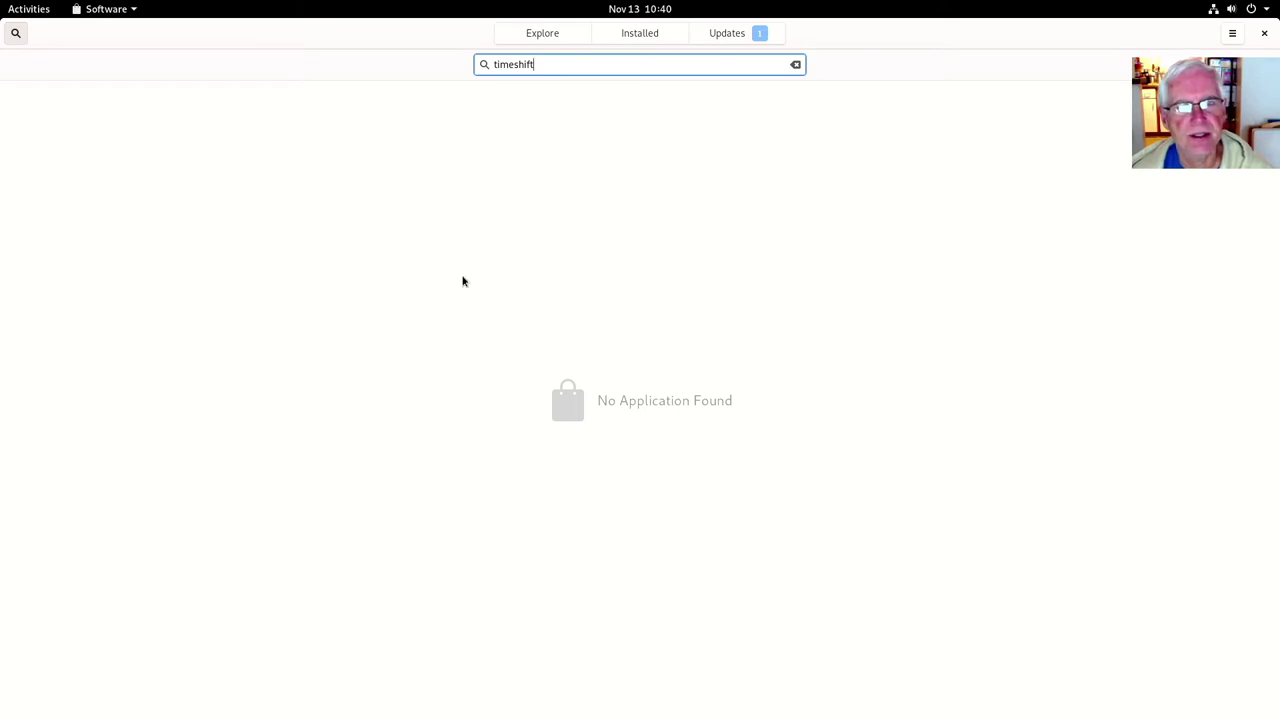
- Close Software and run 'sudo dnf search timeshift' in the terminal
left_click(1263, 34)
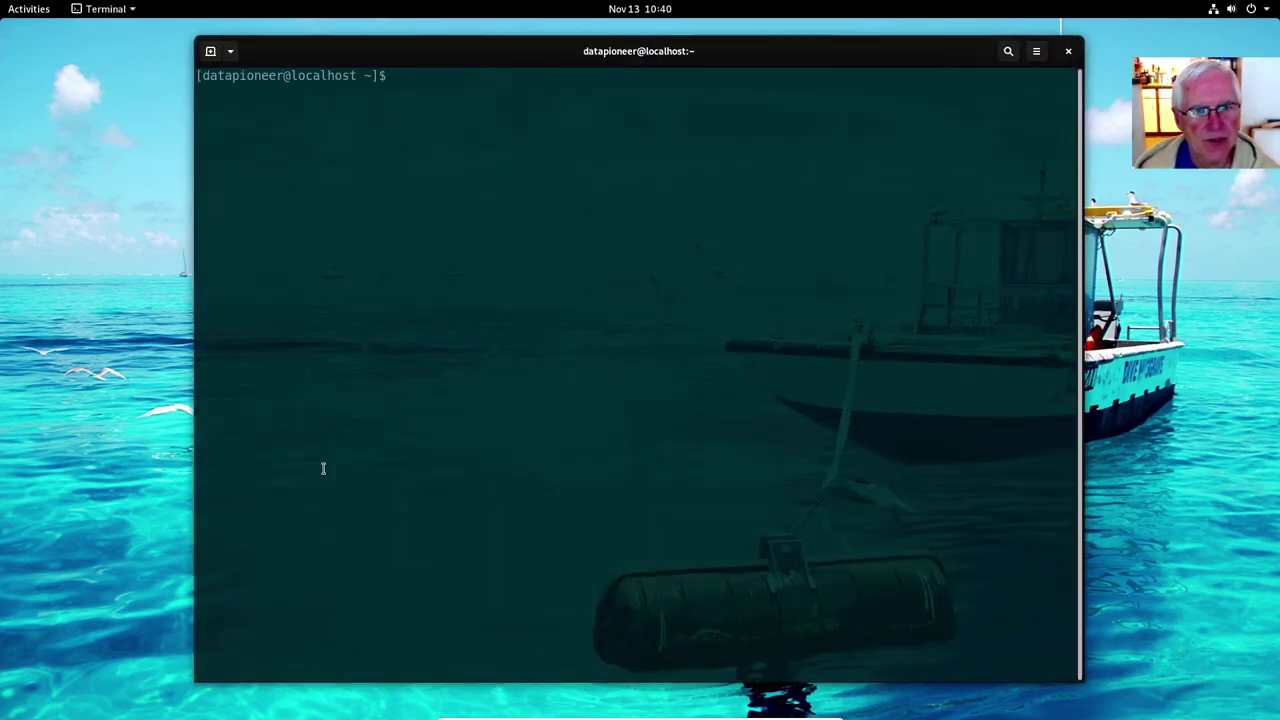
type("sduo")
key("BackSpace")
key("BackSpace")
key("BackSpace")
type("udo dnf search ")
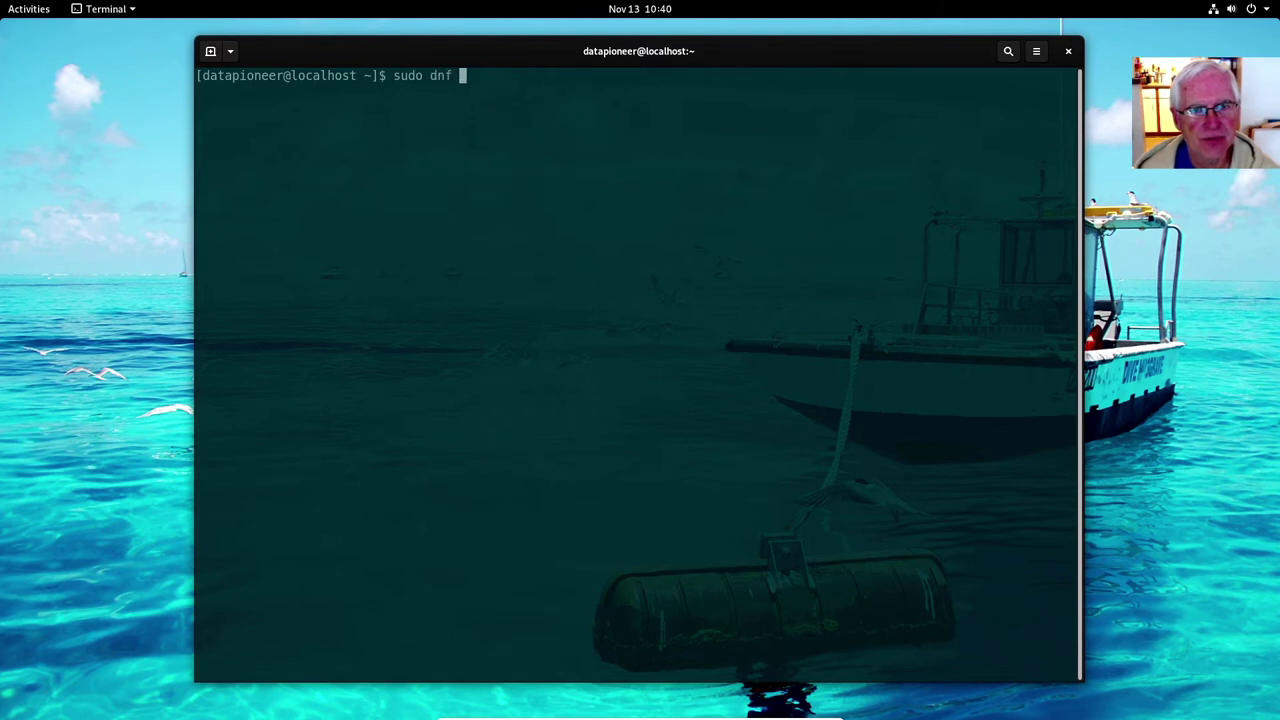
type("timeshift")
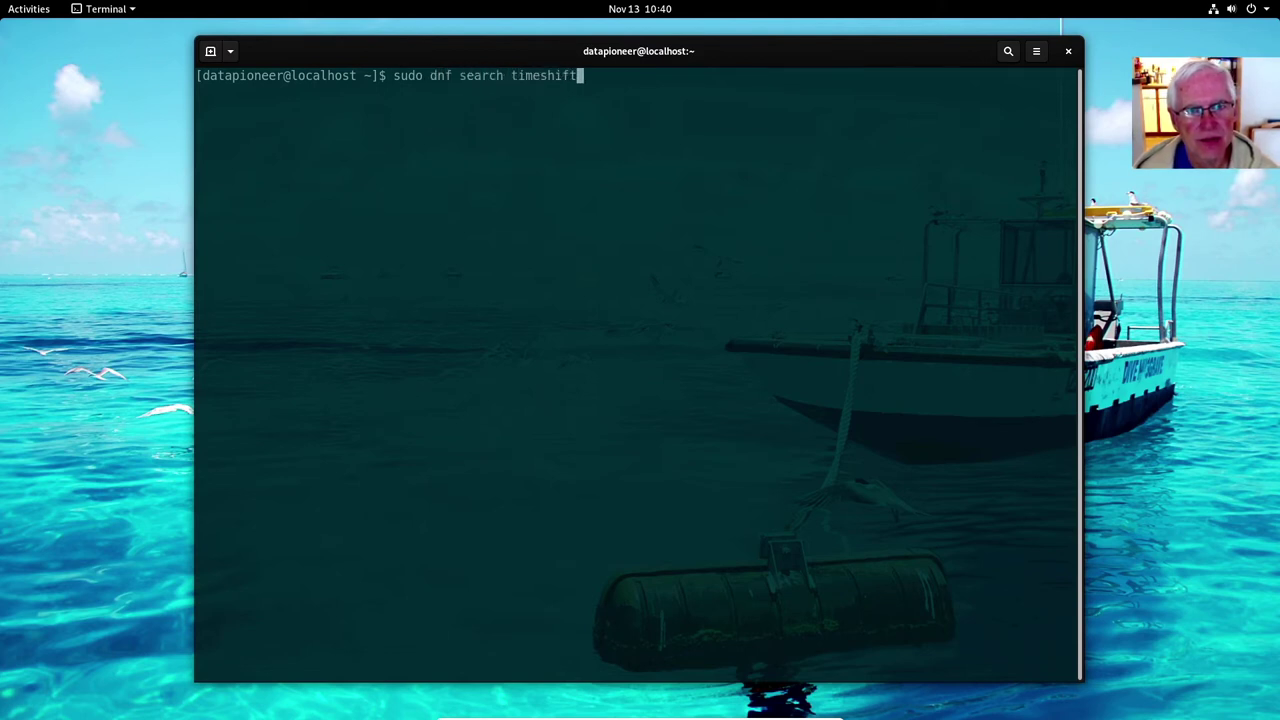
key("Return")
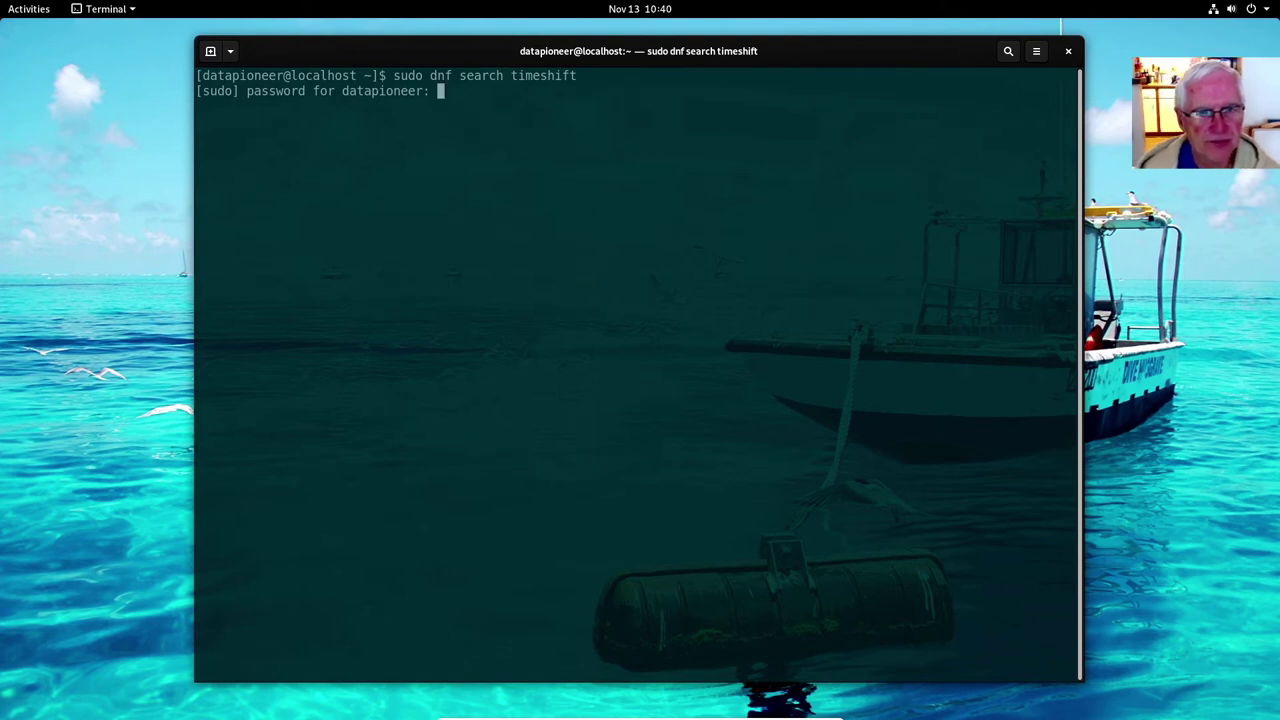
key("Return")
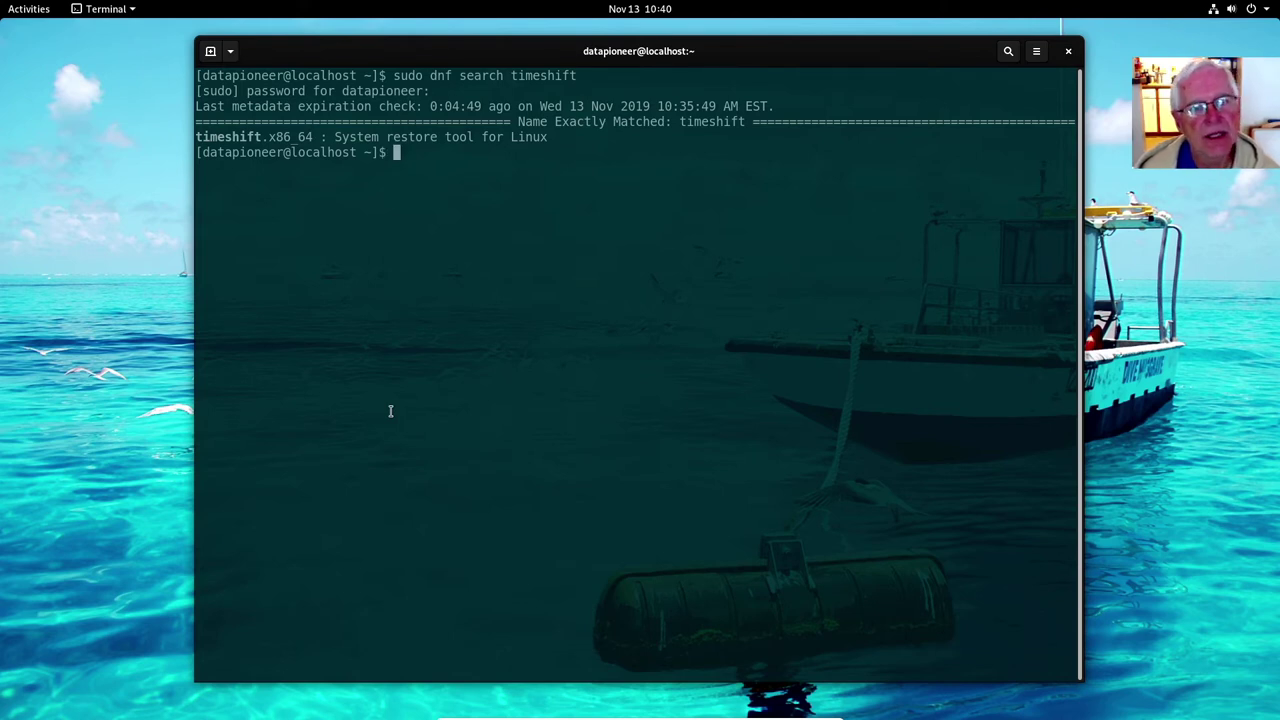
- Install timeshift with 'sudo dnf install timeshift', answering y, then exit the terminal
type("sudo")
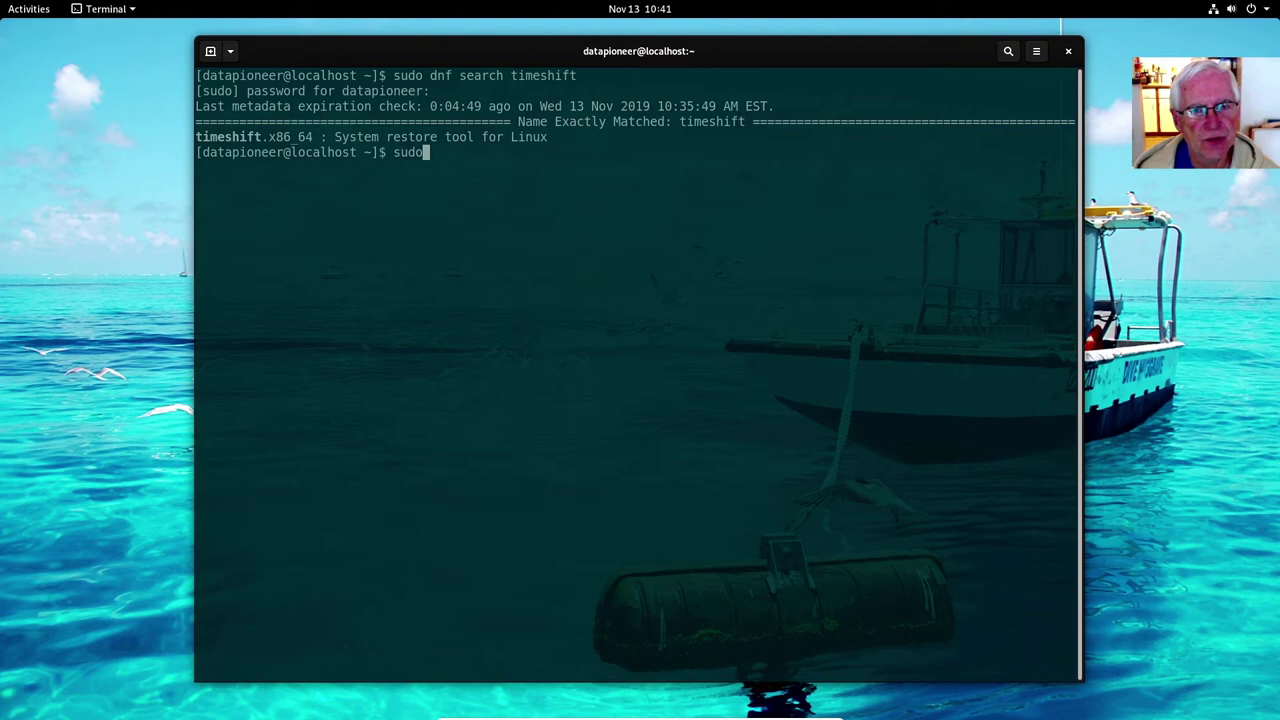
type(" dnf i")
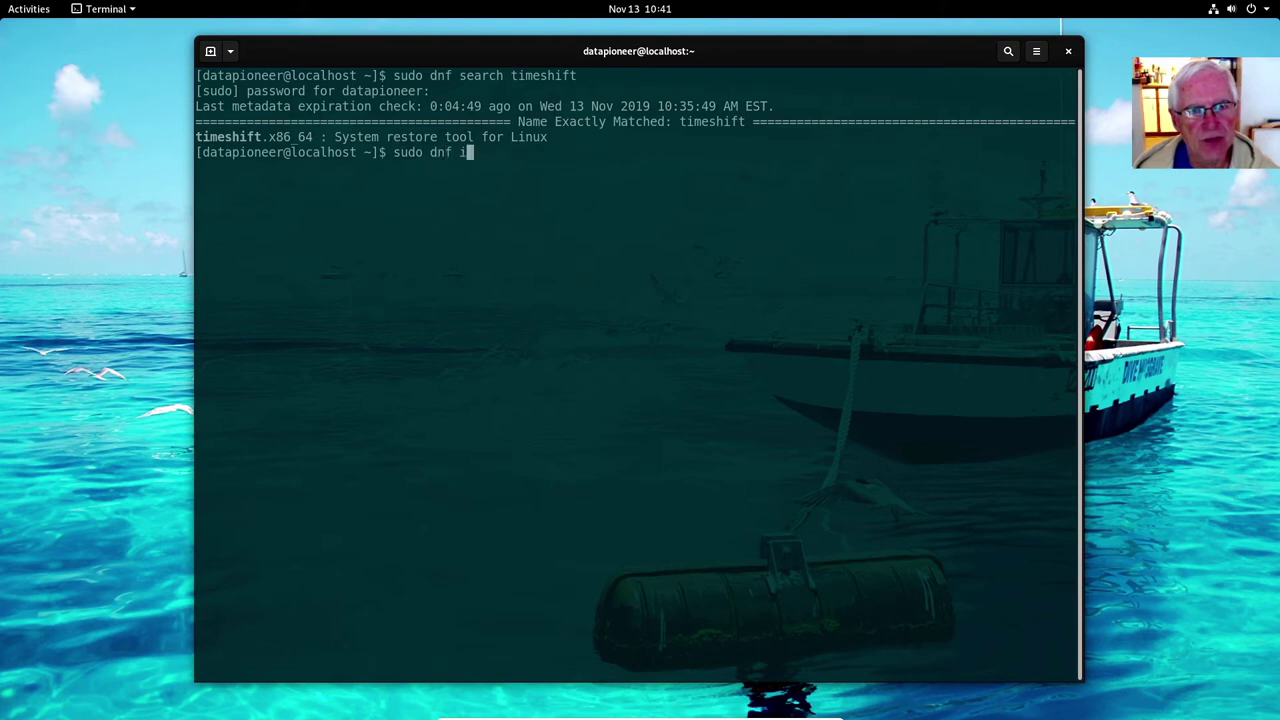
type("nstall timeshift")
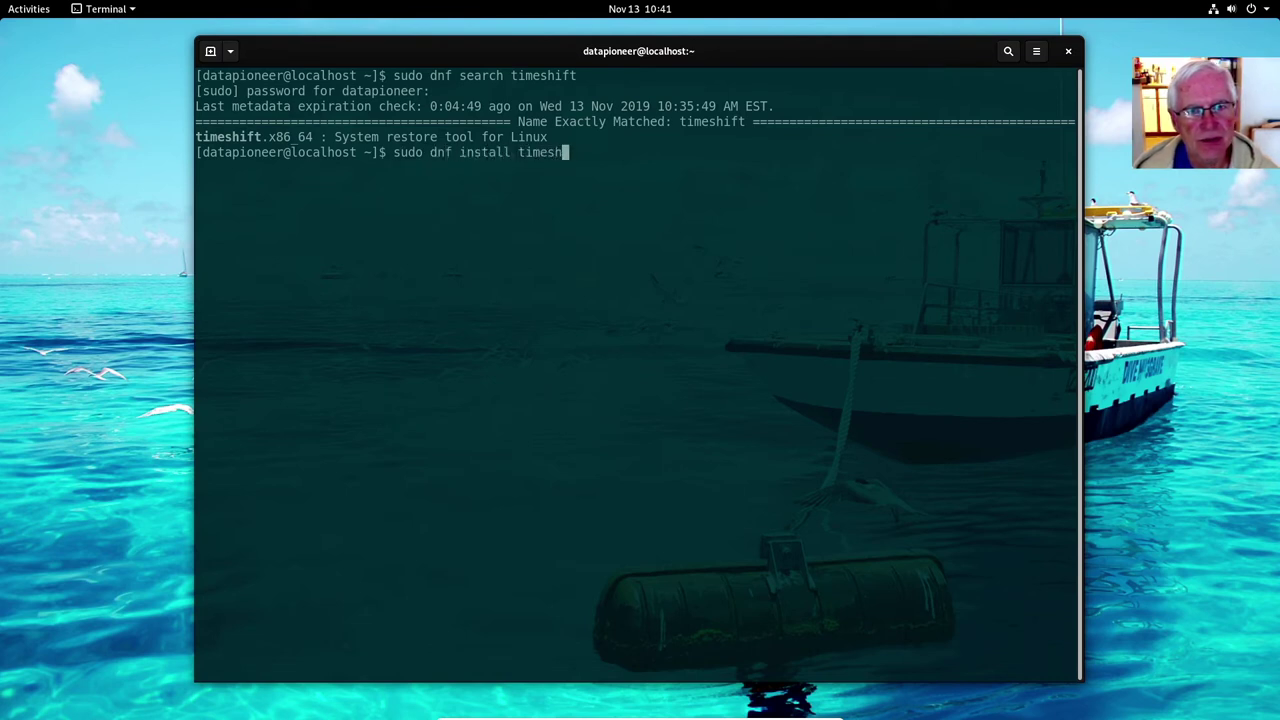
key("Return")
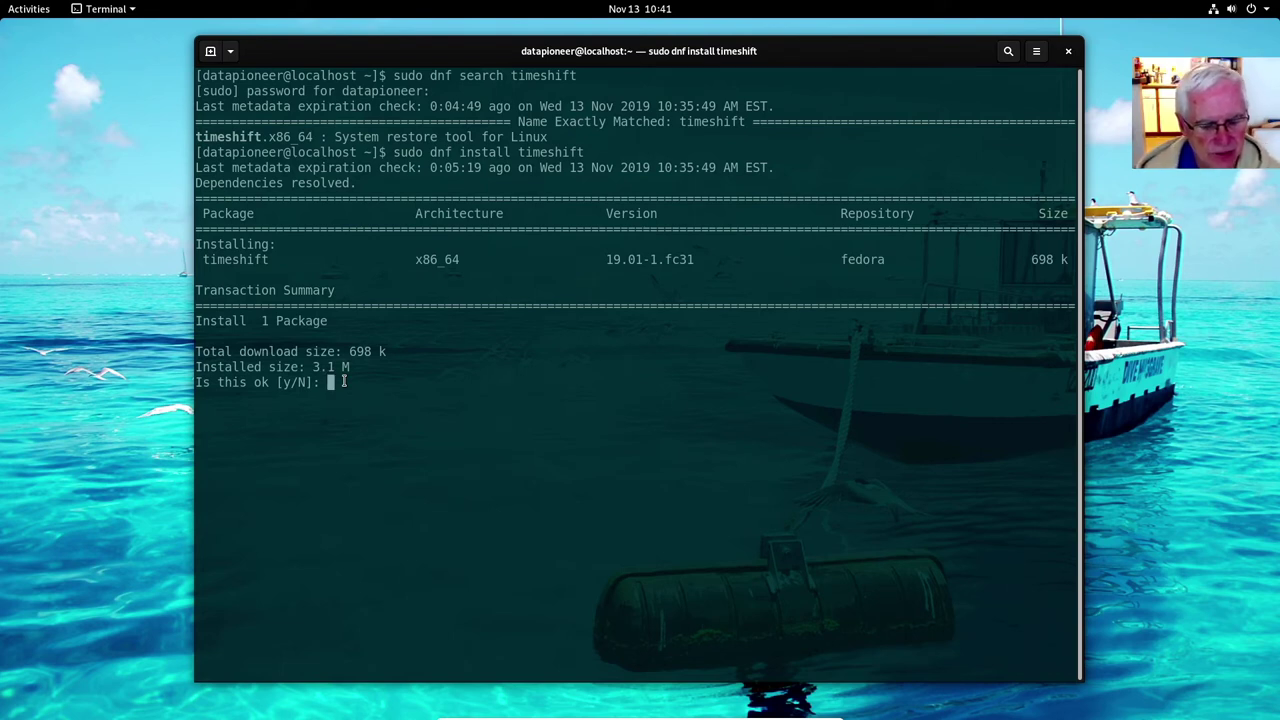
type("y")
key("Return")
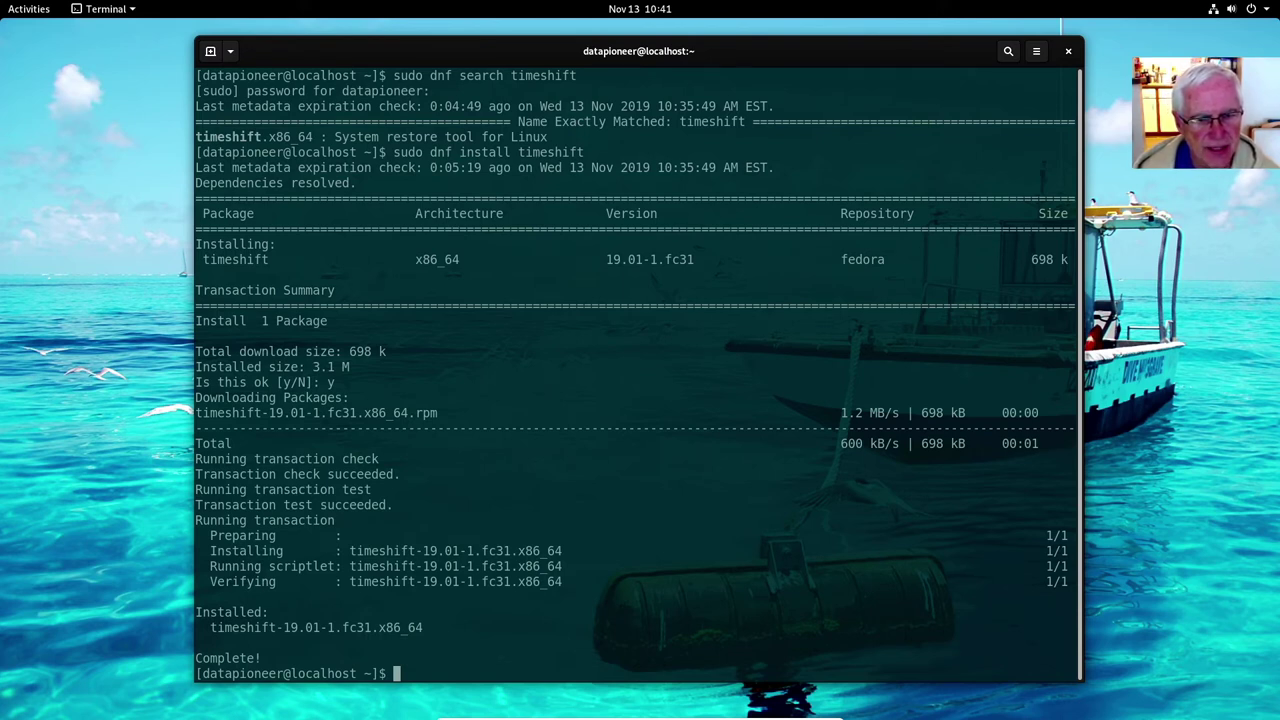
type("exit")
key("Return")
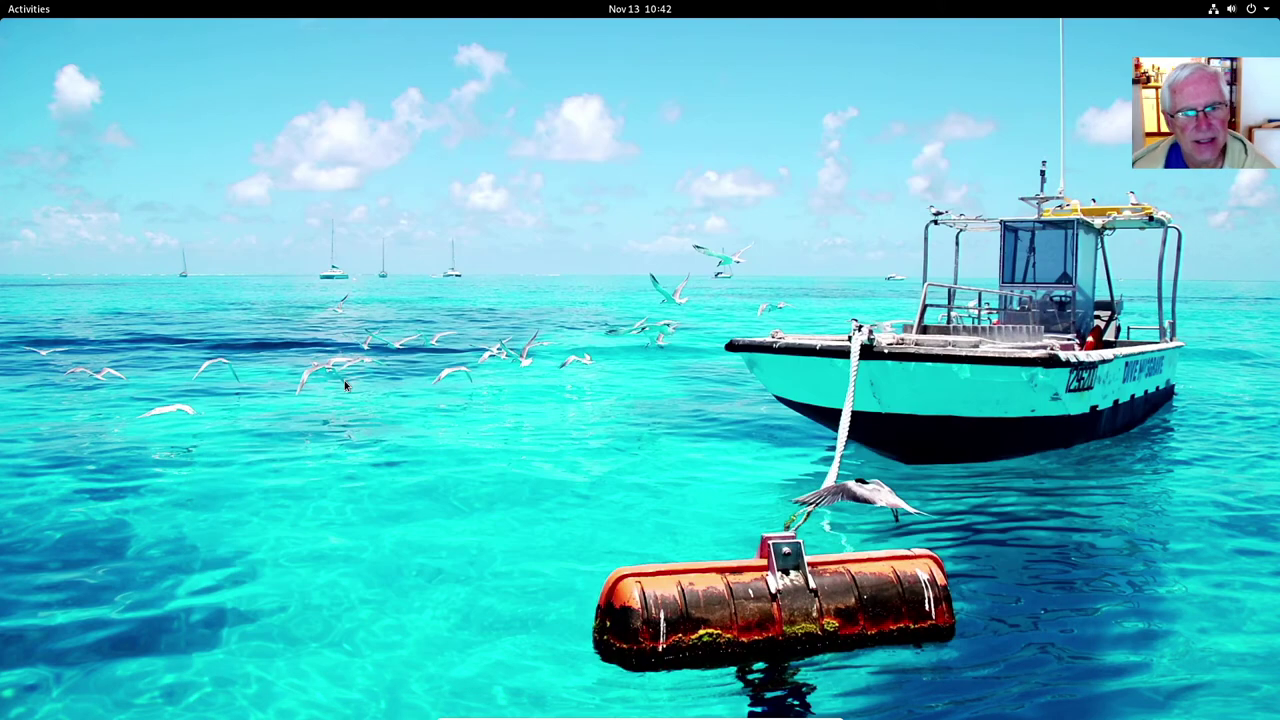
- Launch Timeshift from the application grid and authenticate with the administrator password
left_click(42, 14)
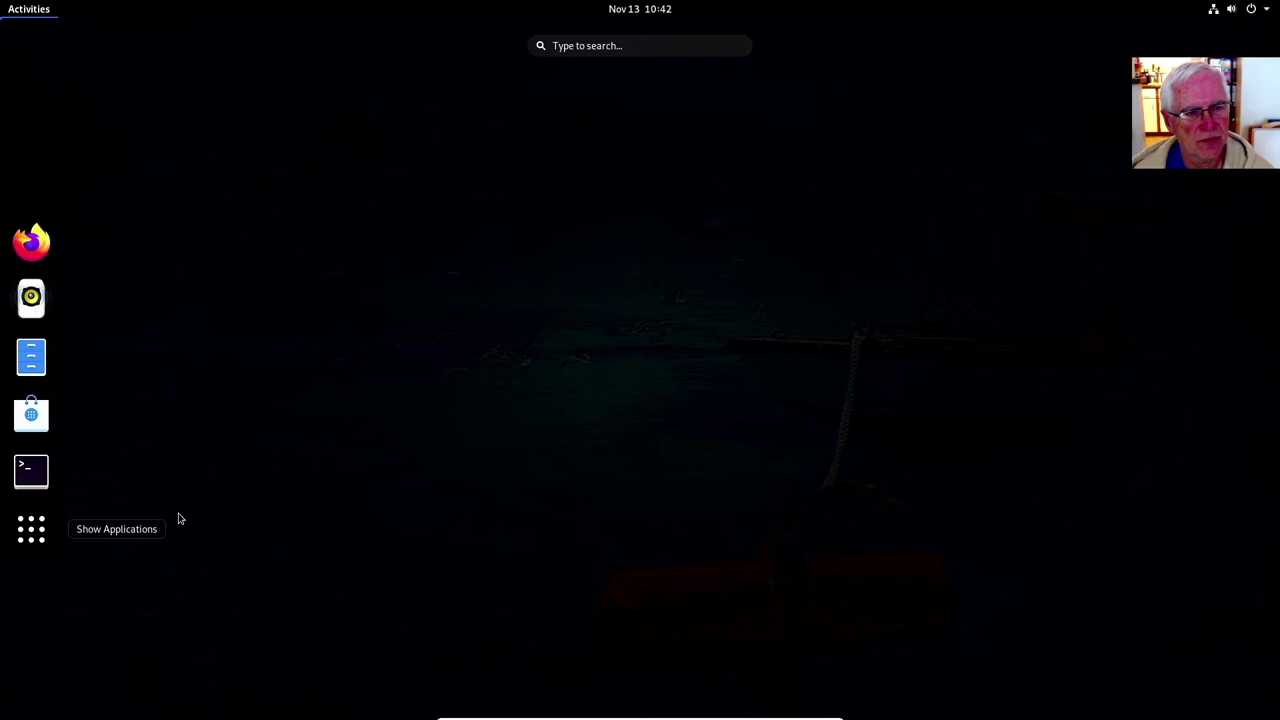
key("super+a")
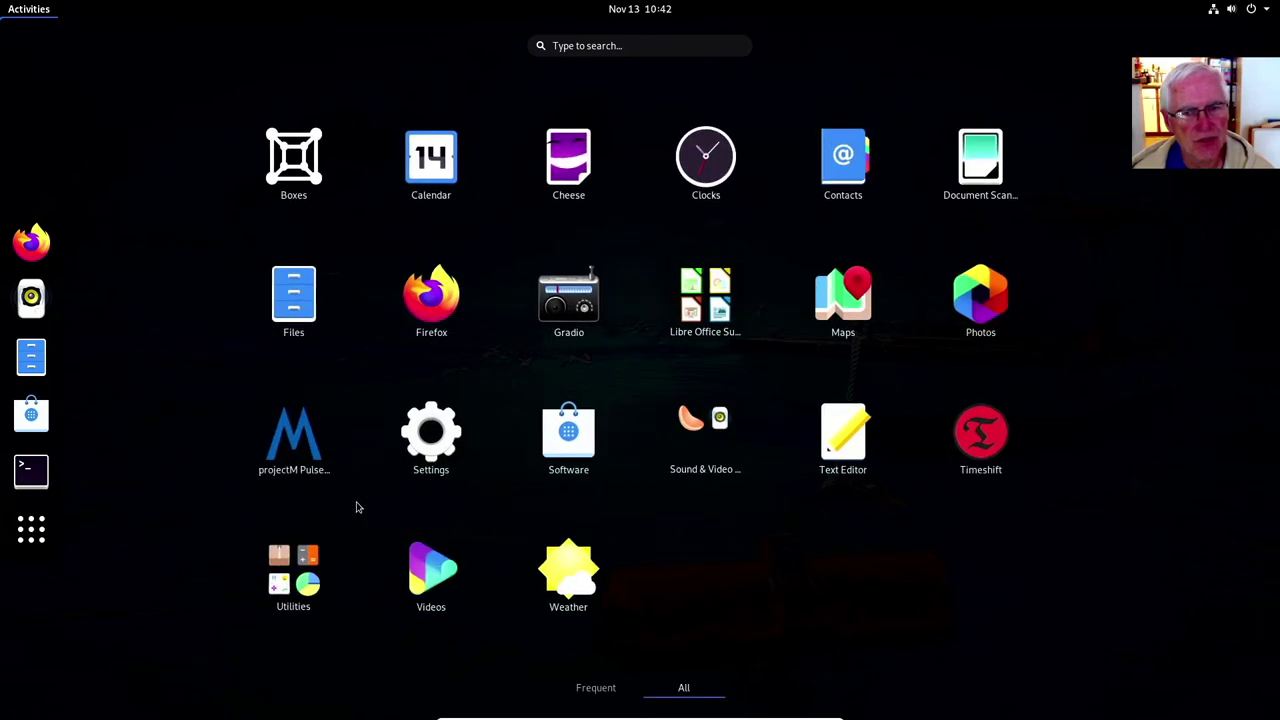
left_click(985, 437)
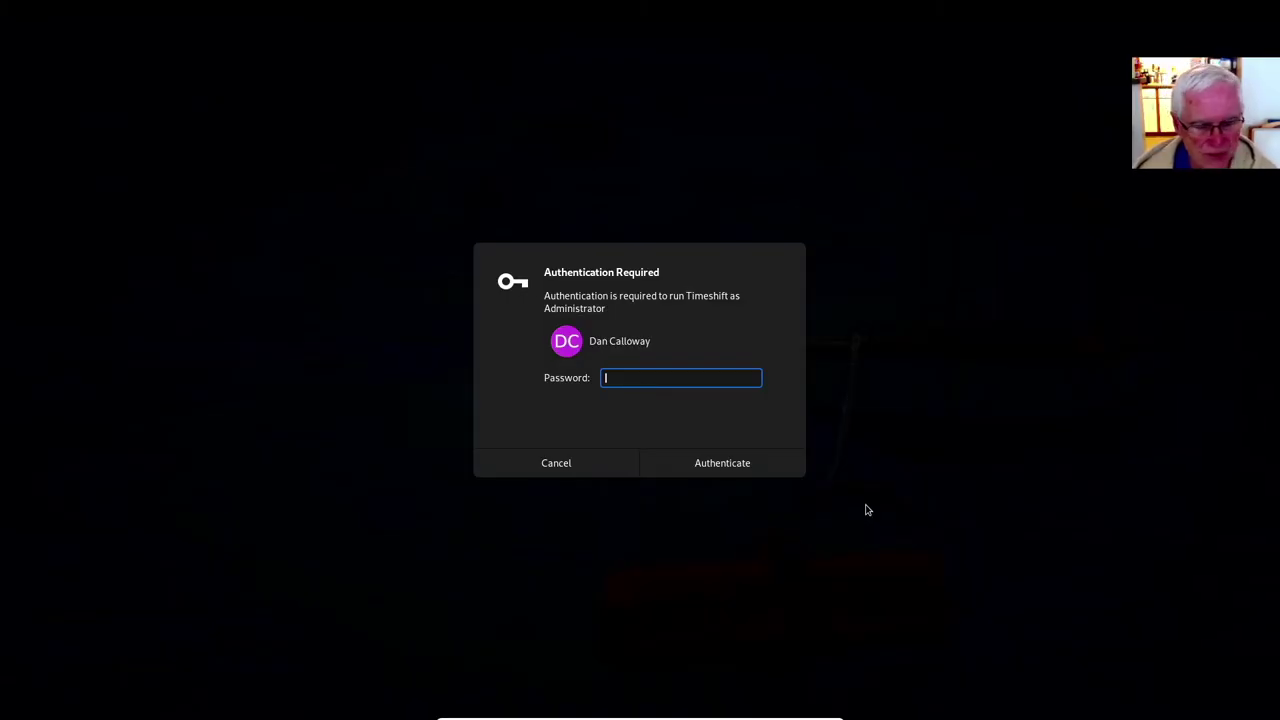
type("•••••••••")
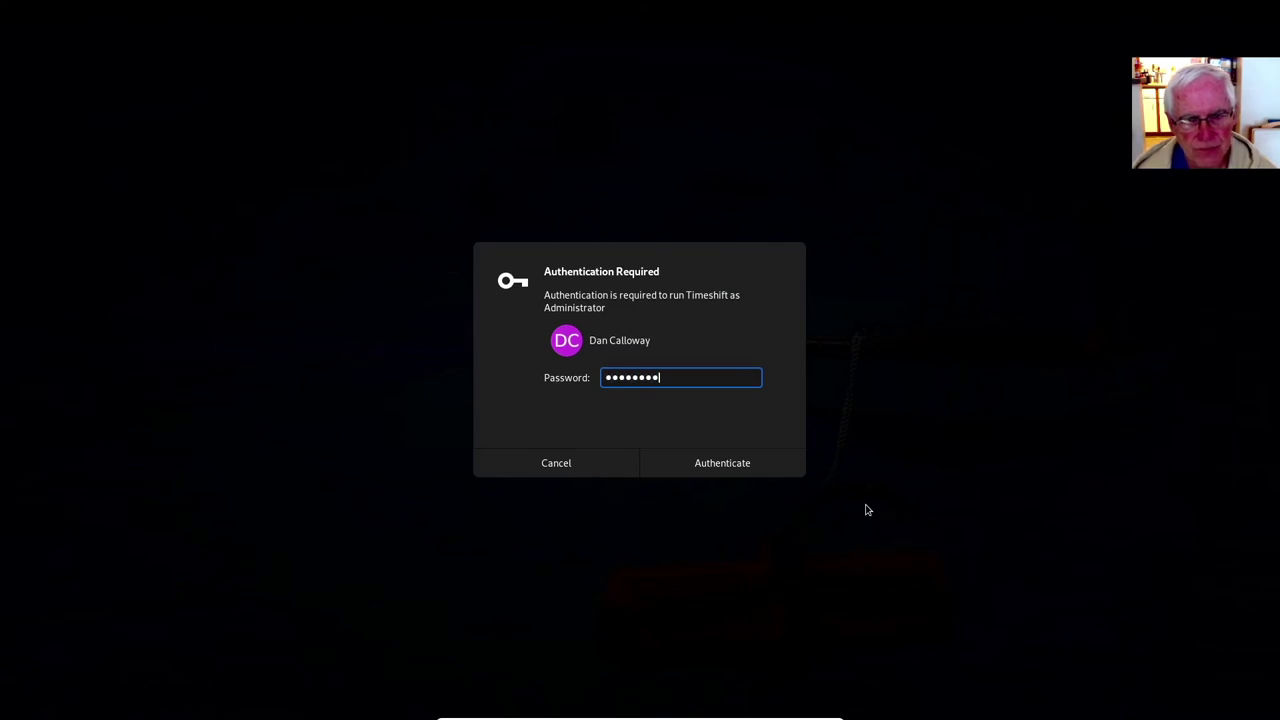
type("••••")
key("Return")
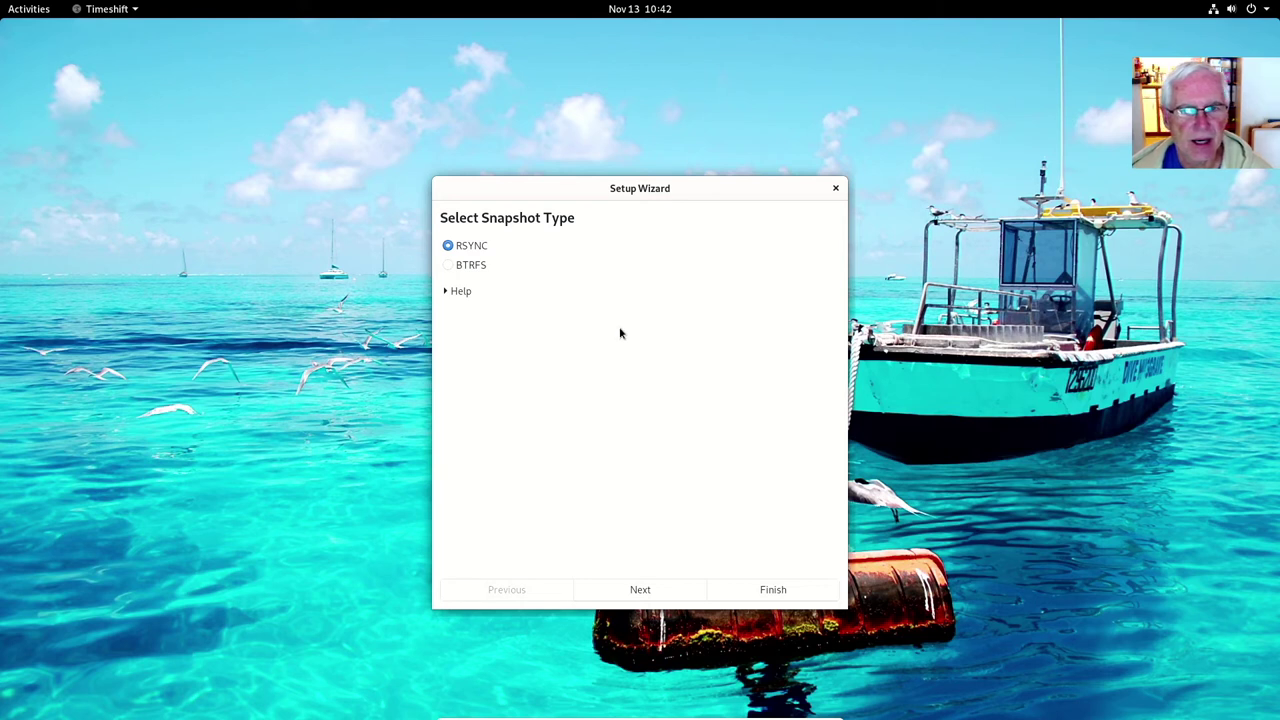
left_click(471, 265)
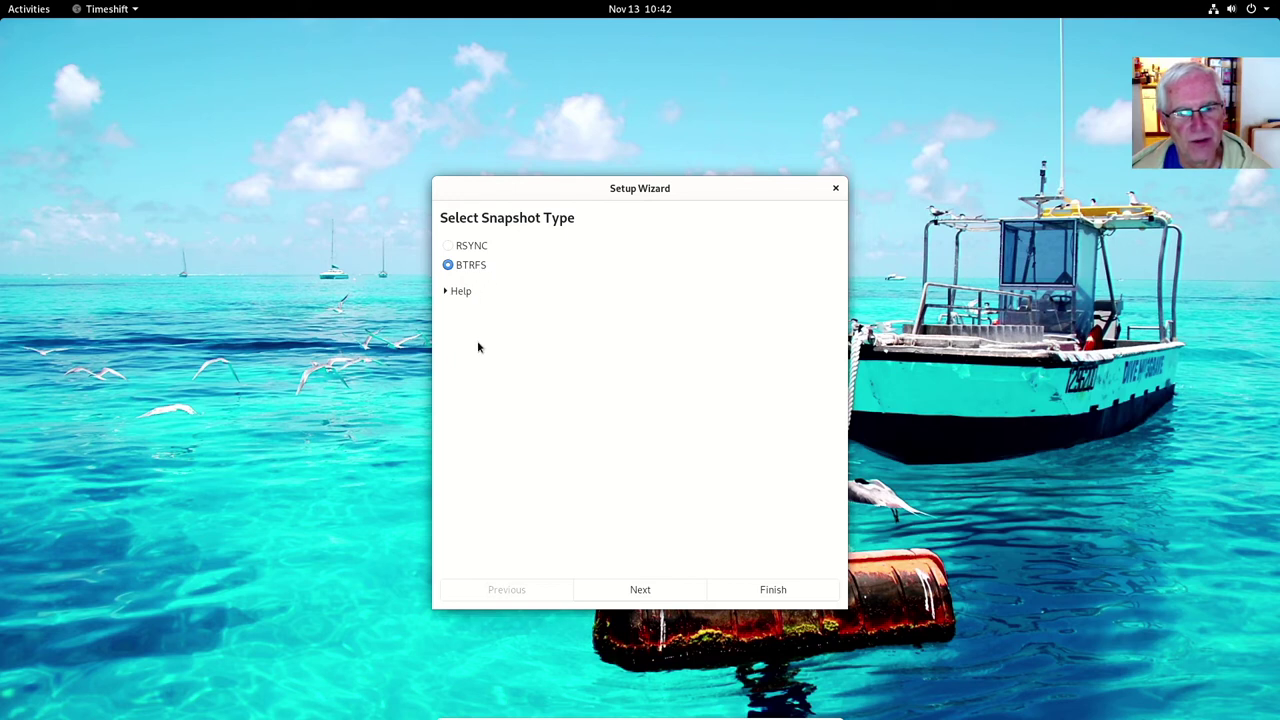
left_click(472, 246)
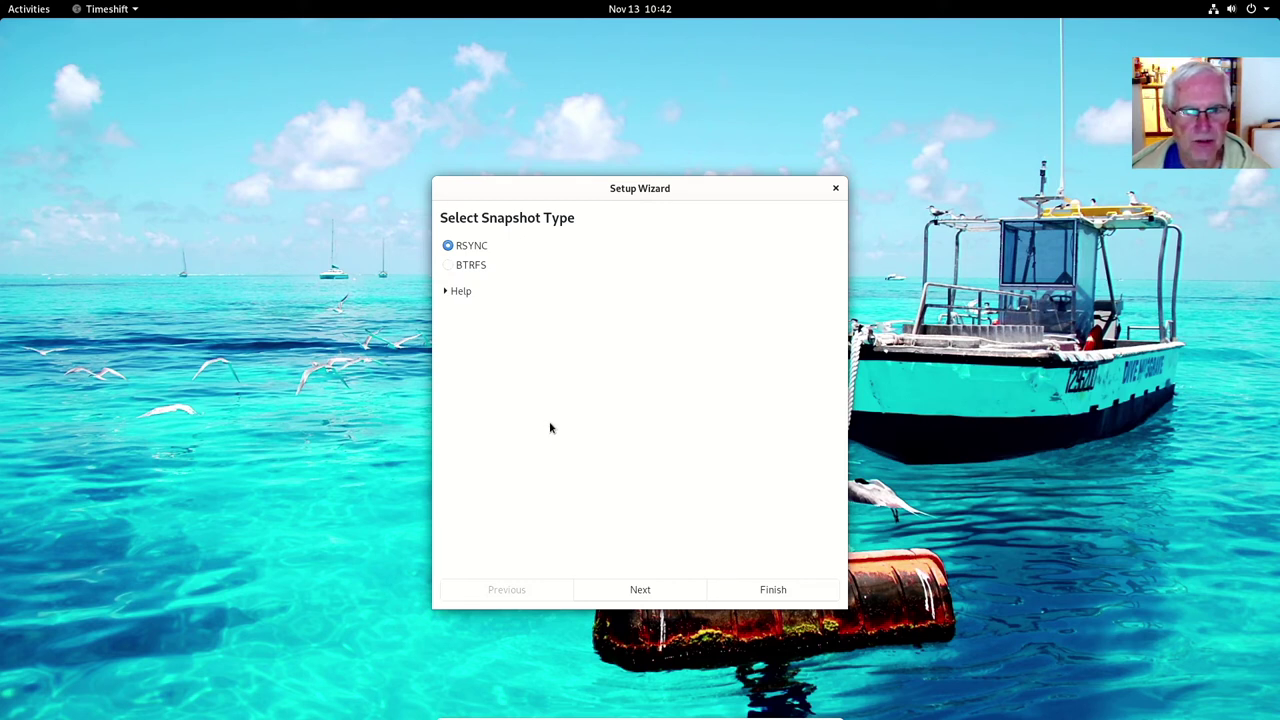
- Keep RSYNC as the snapshot type and pick the dm-1 partition as the snapshot location
left_click(666, 590)
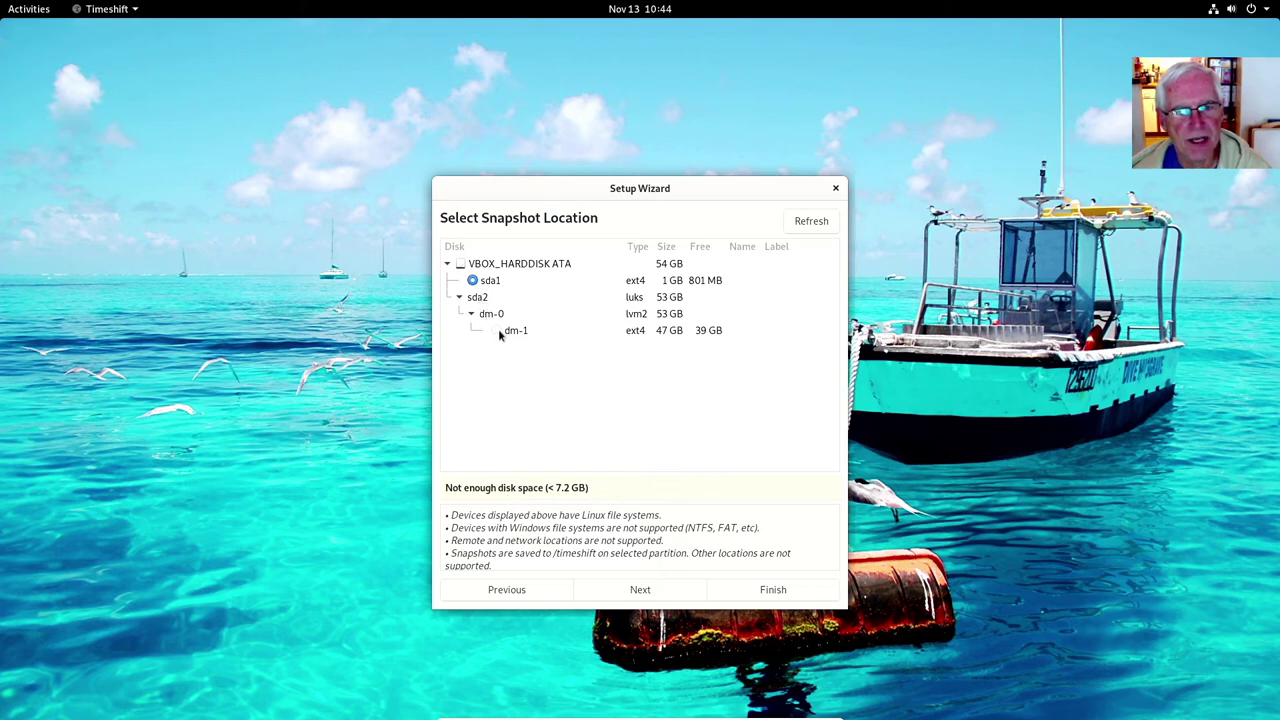
left_click(498, 333)
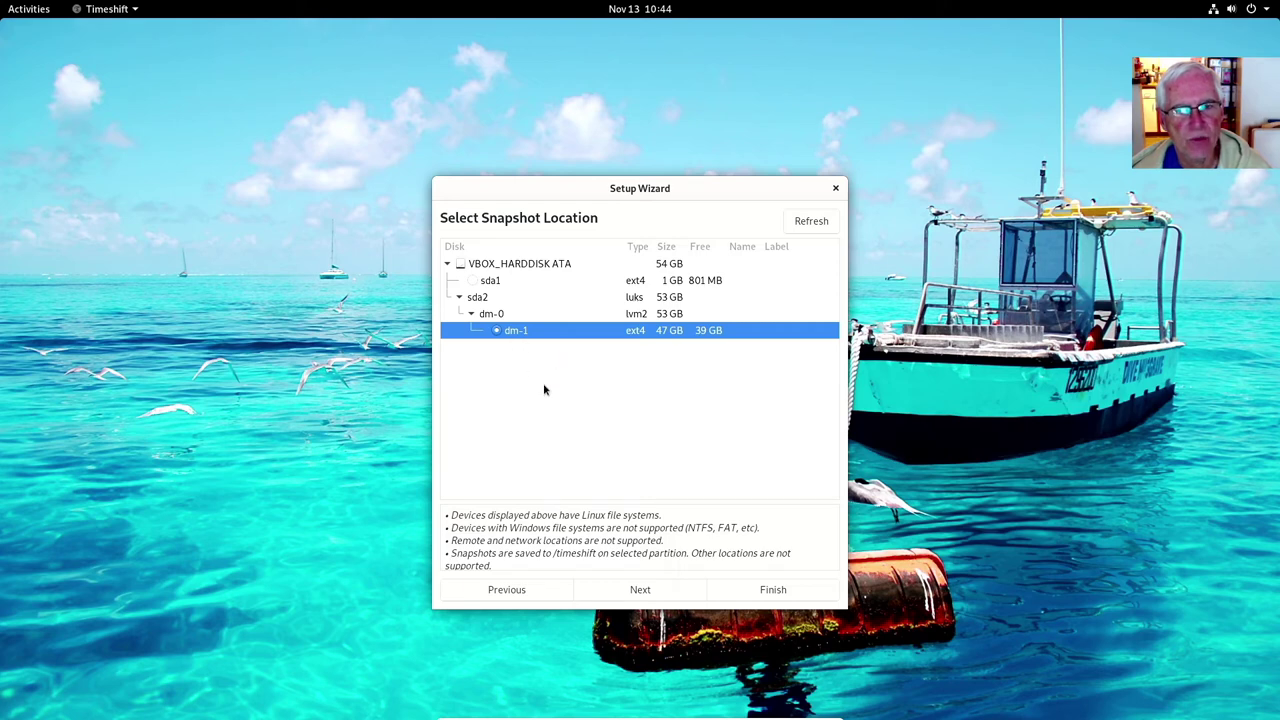
- On Snapshot Levels, toggle Monthly off again, raise Weekly keep to 6, then uncheck Weekly
left_click(640, 591)
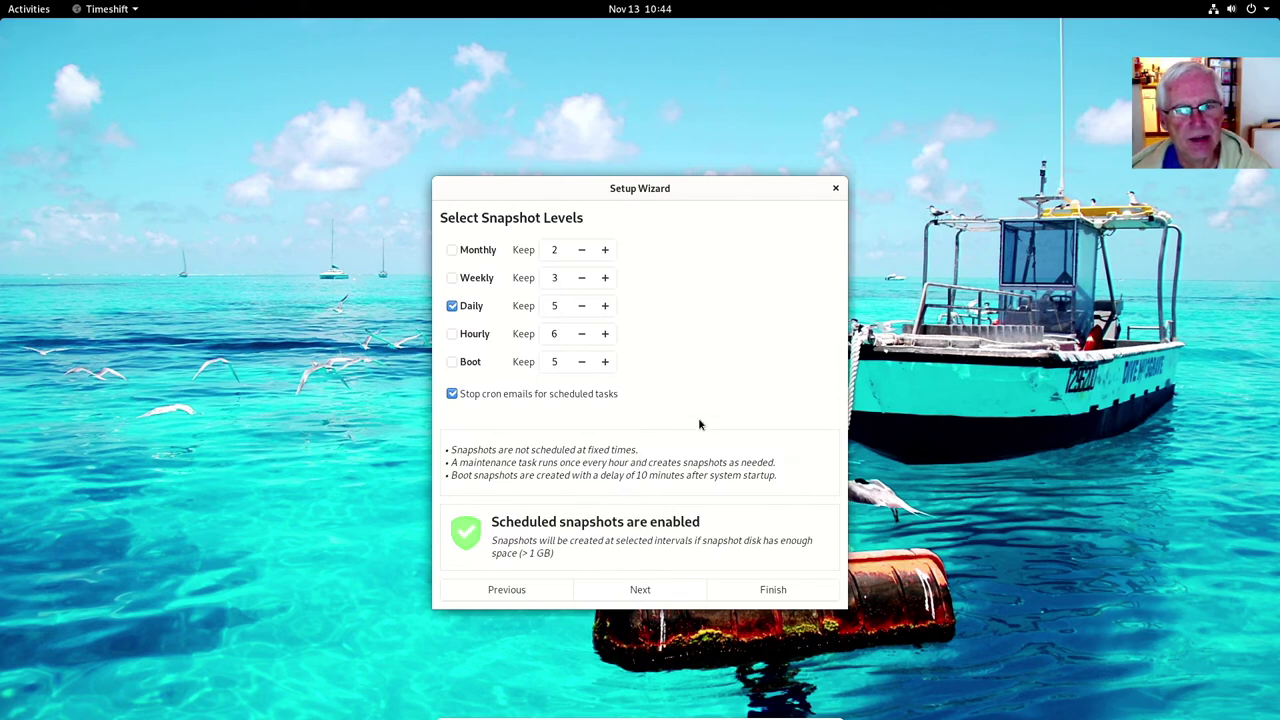
left_click(460, 252)
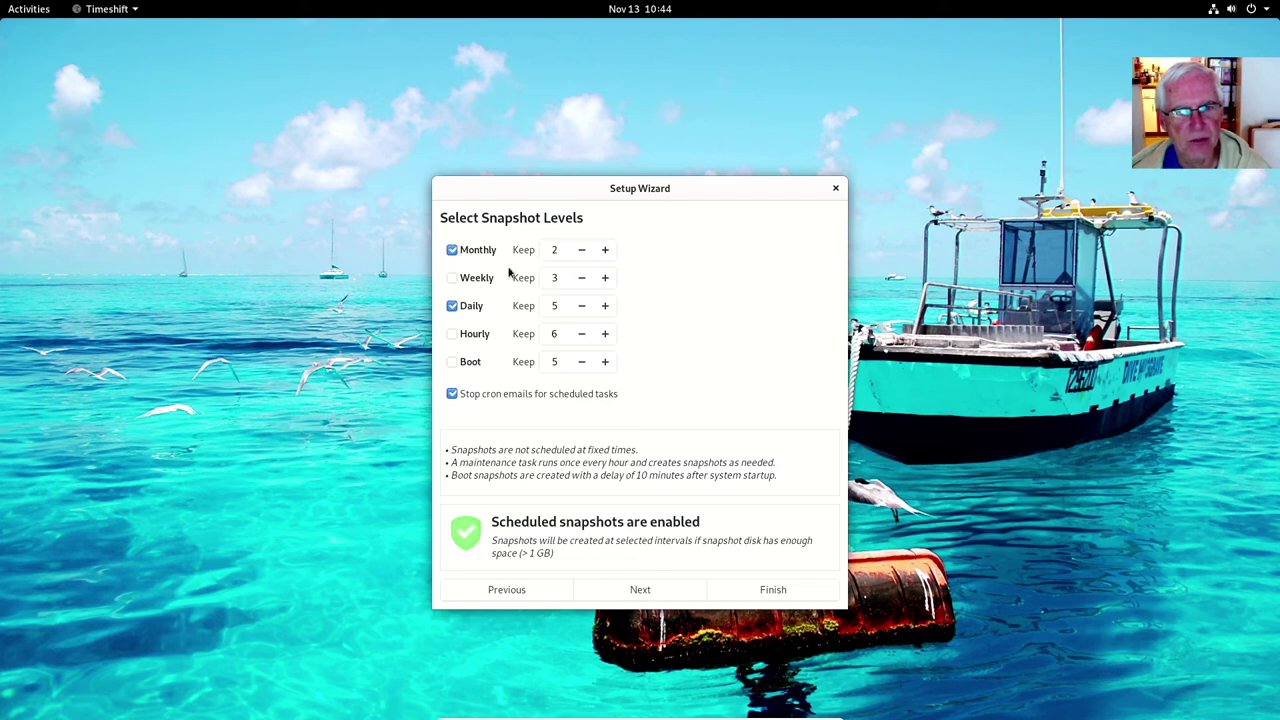
left_click(452, 250)
left_click(452, 278)
left_click(605, 278)
left_click(605, 278)
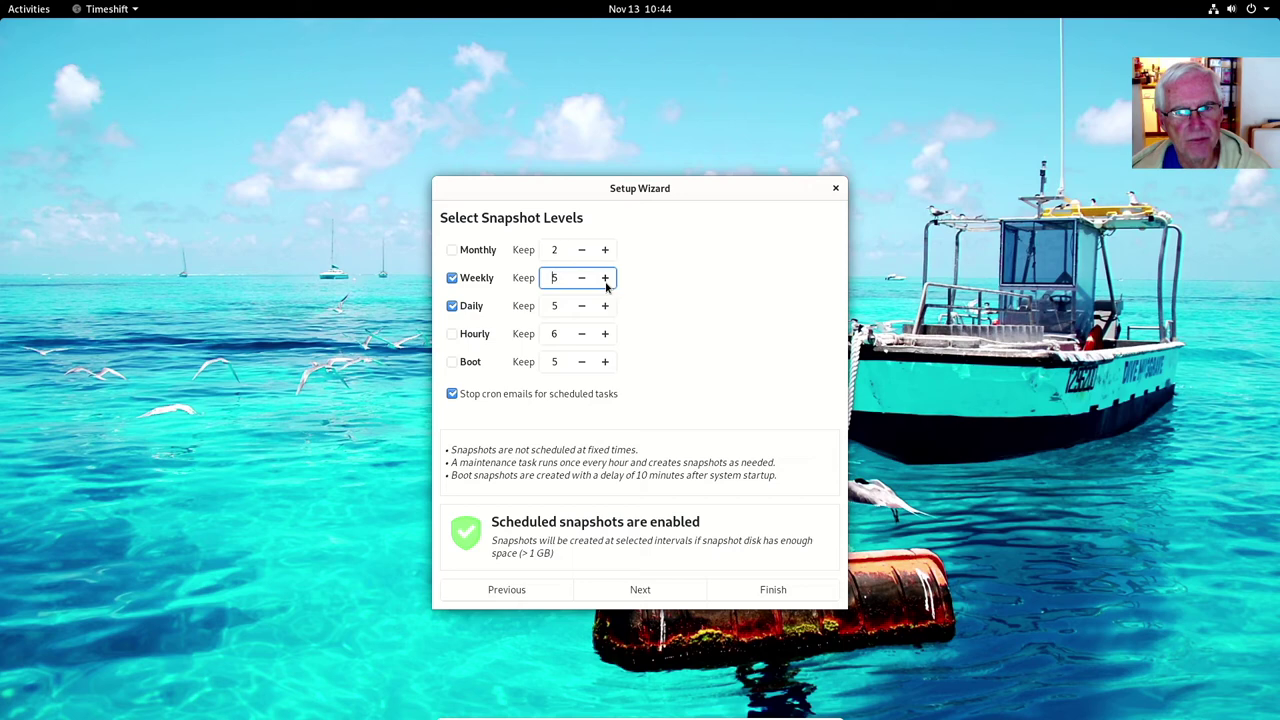
left_click(605, 280)
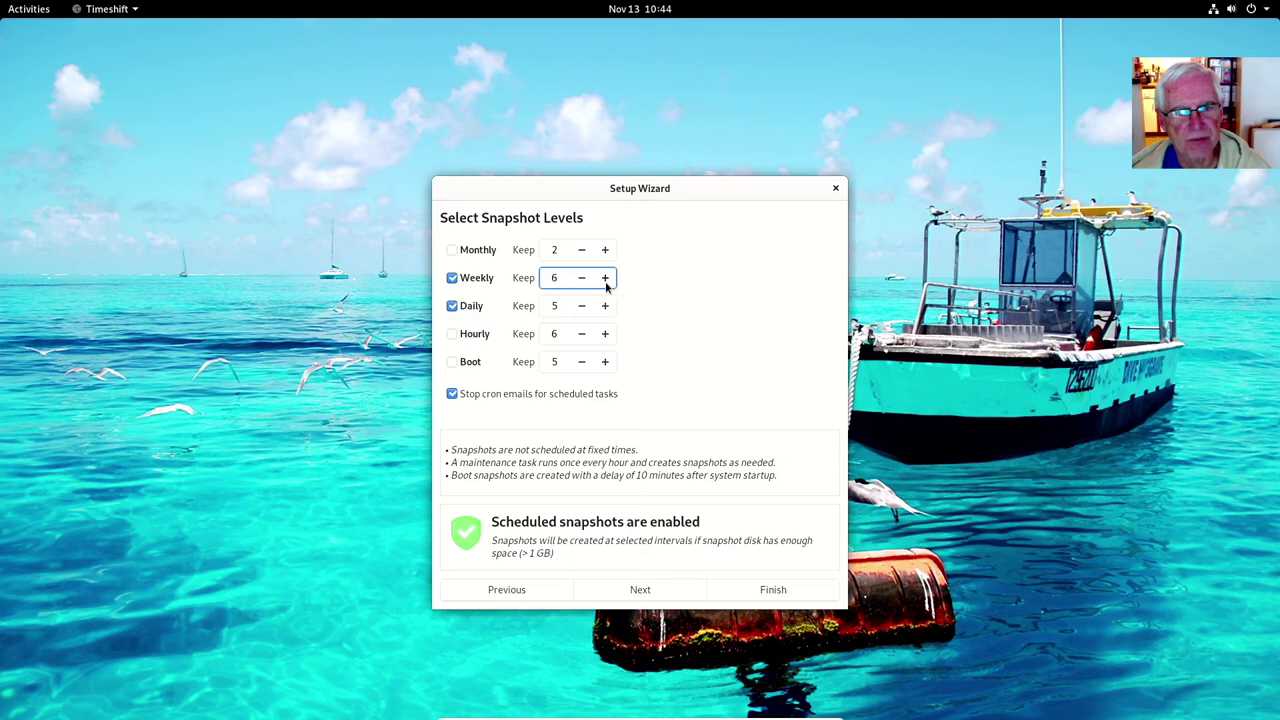
left_click(452, 279)
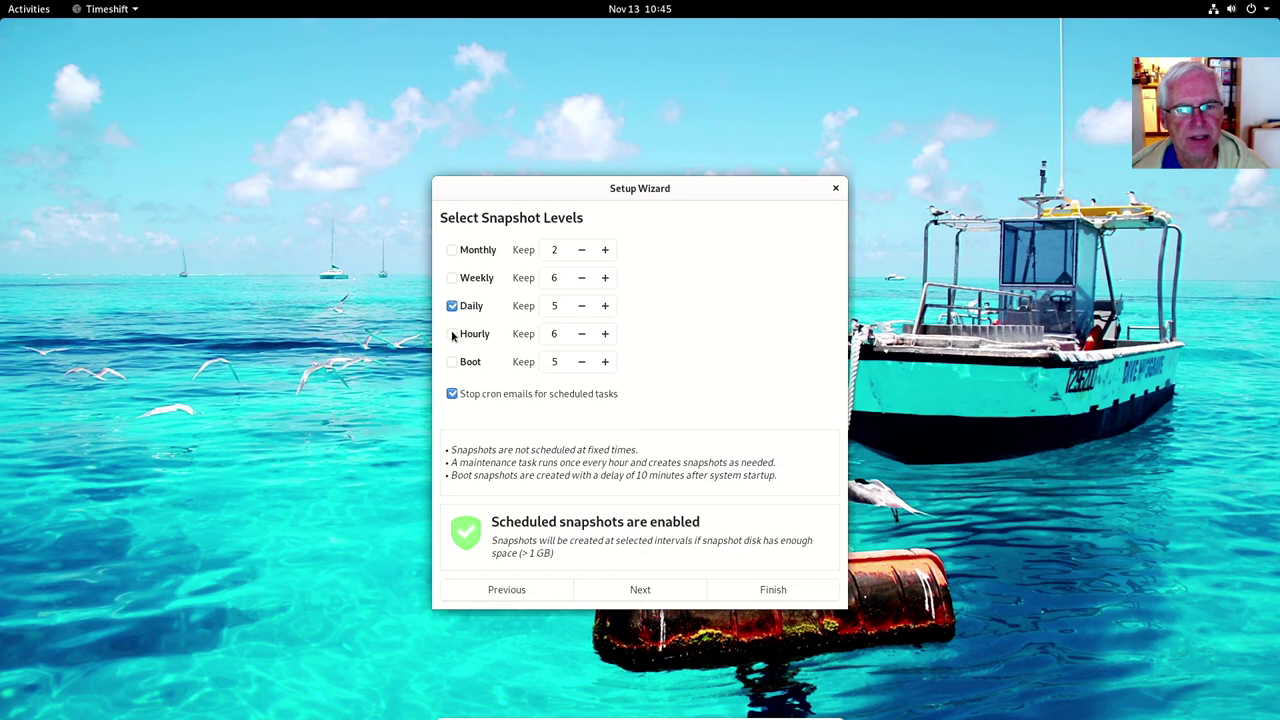
- Try Hourly, Weekly (keep 2, then 4) and Monthly, leaving all off except Daily keep 5
left_click(452, 334)
left_click(452, 334)
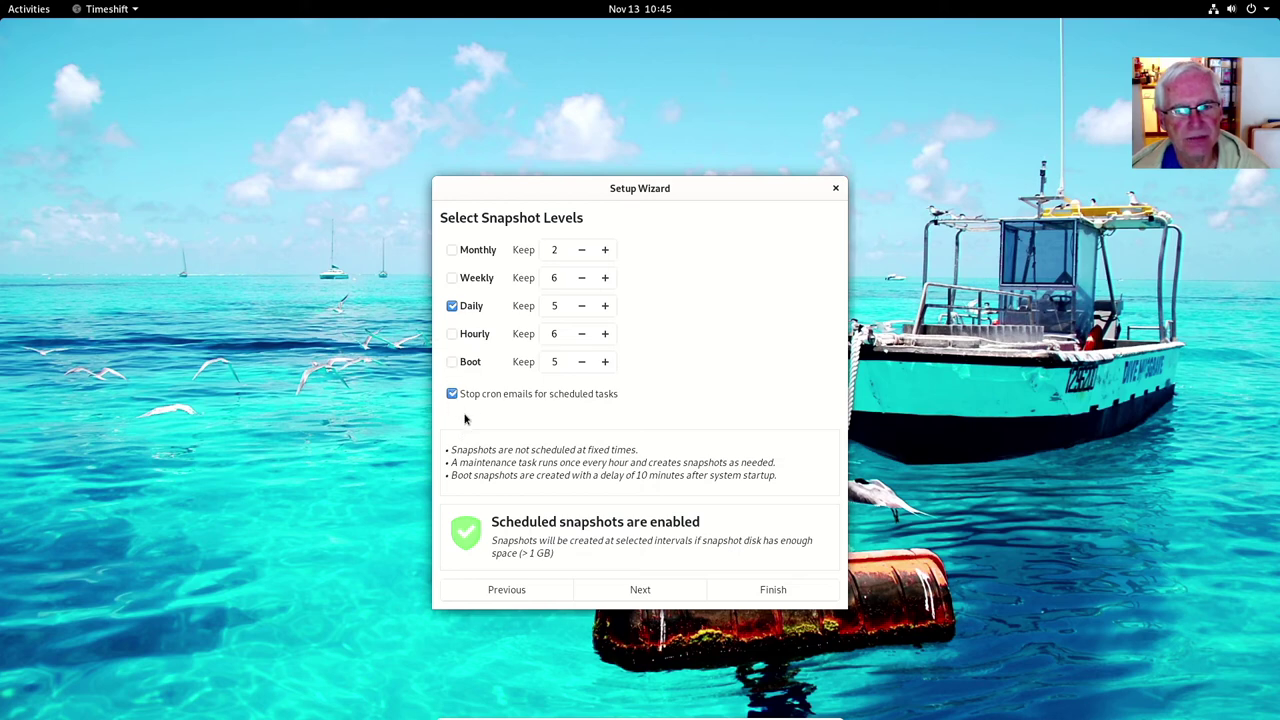
mouse_move(460, 400)
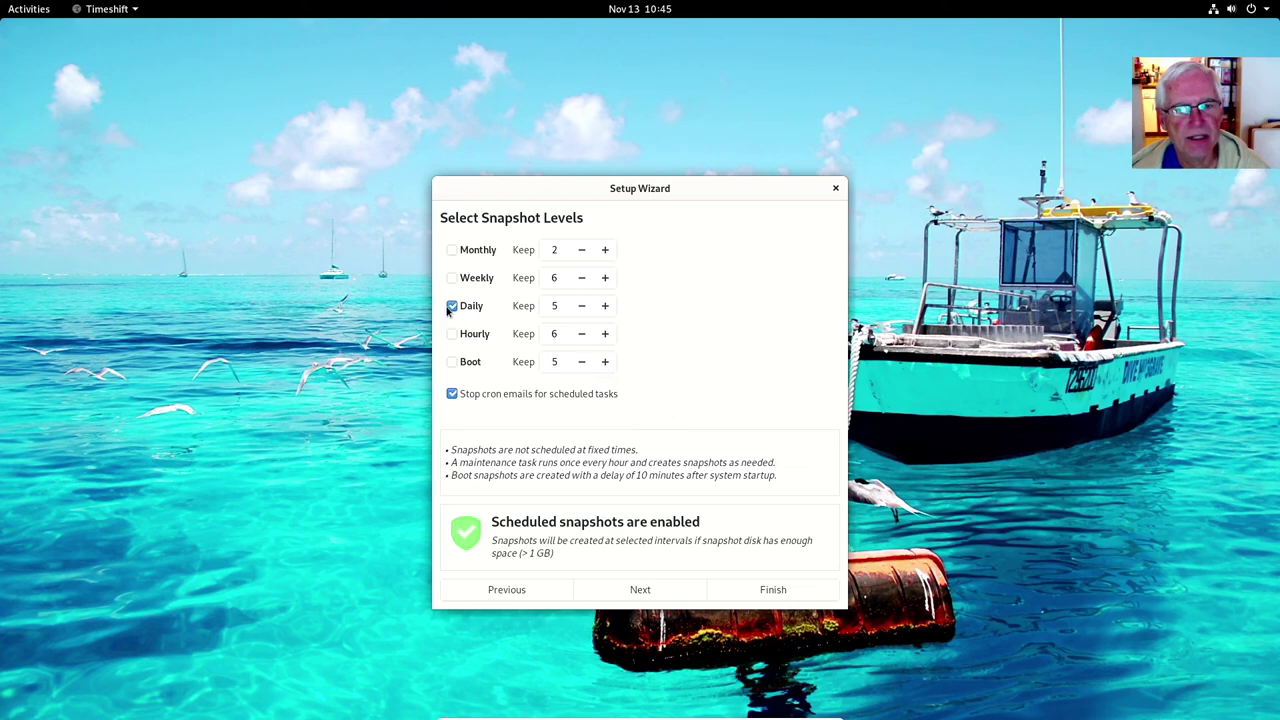
left_click(452, 278)
left_click(582, 278)
left_click(582, 278)
left_click(582, 278)
left_click(582, 278)
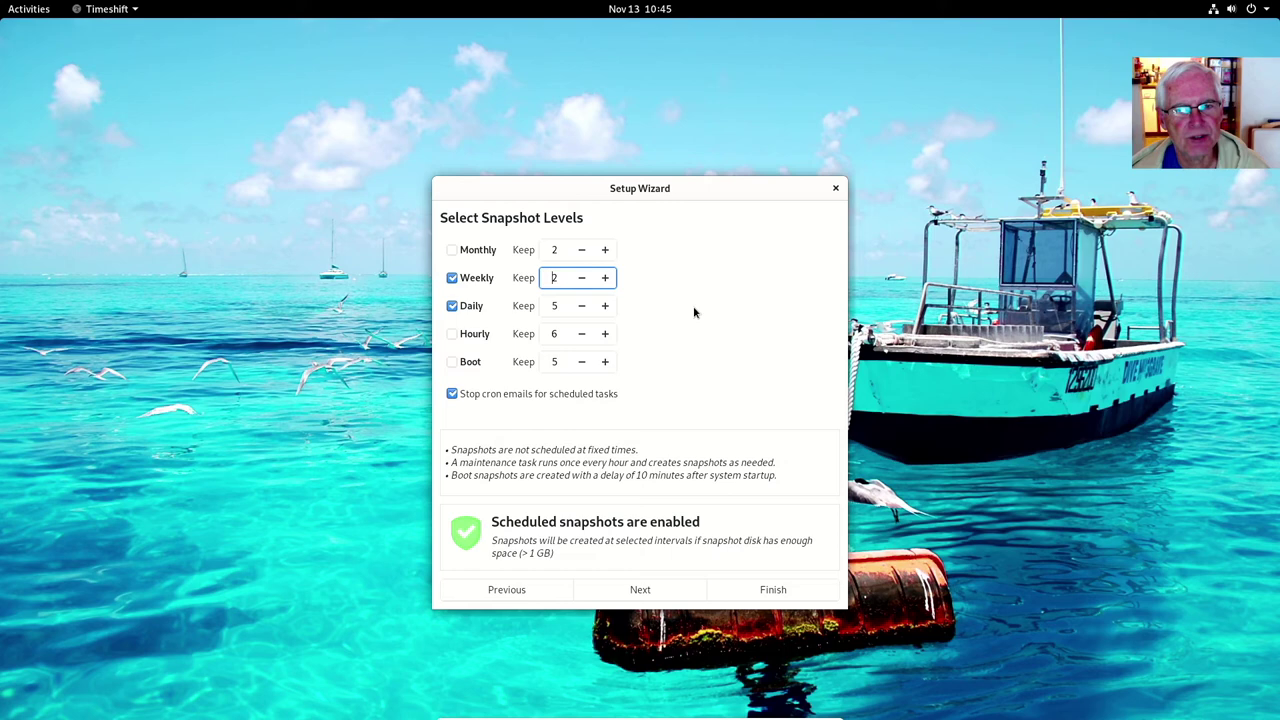
left_click(605, 278)
left_click(605, 278)
left_click(452, 278)
left_click(451, 250)
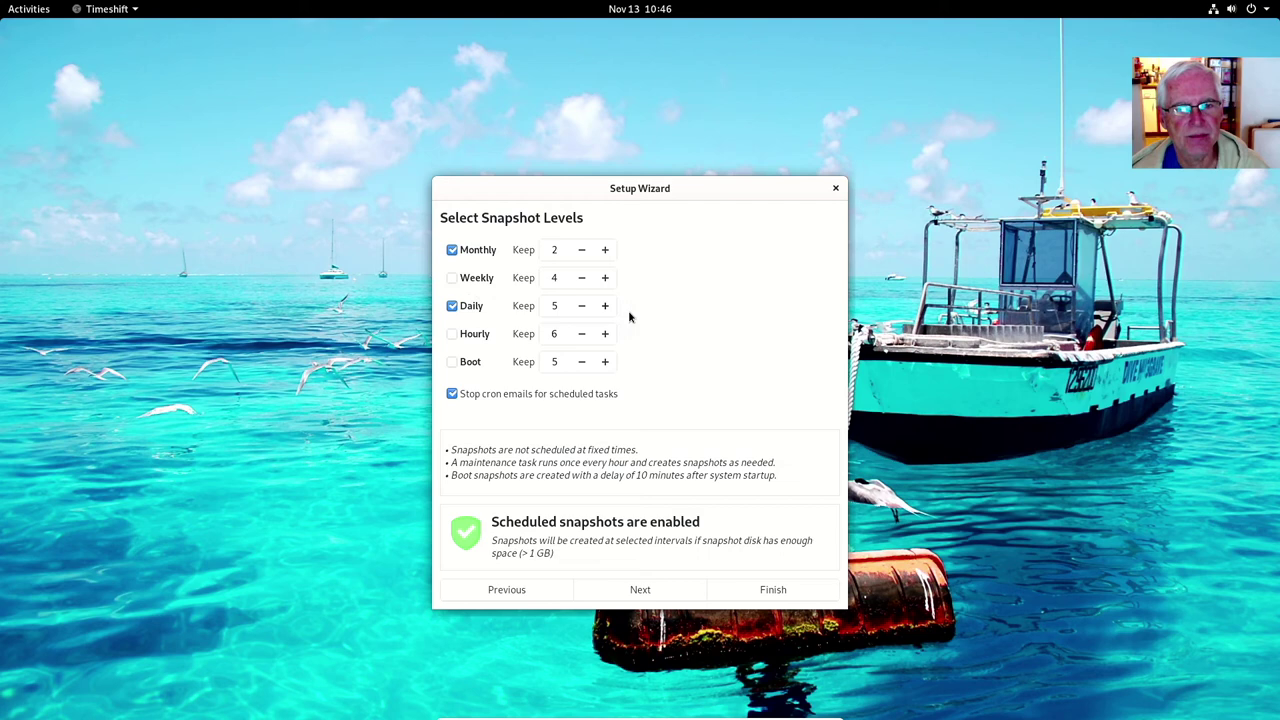
left_click(452, 251)
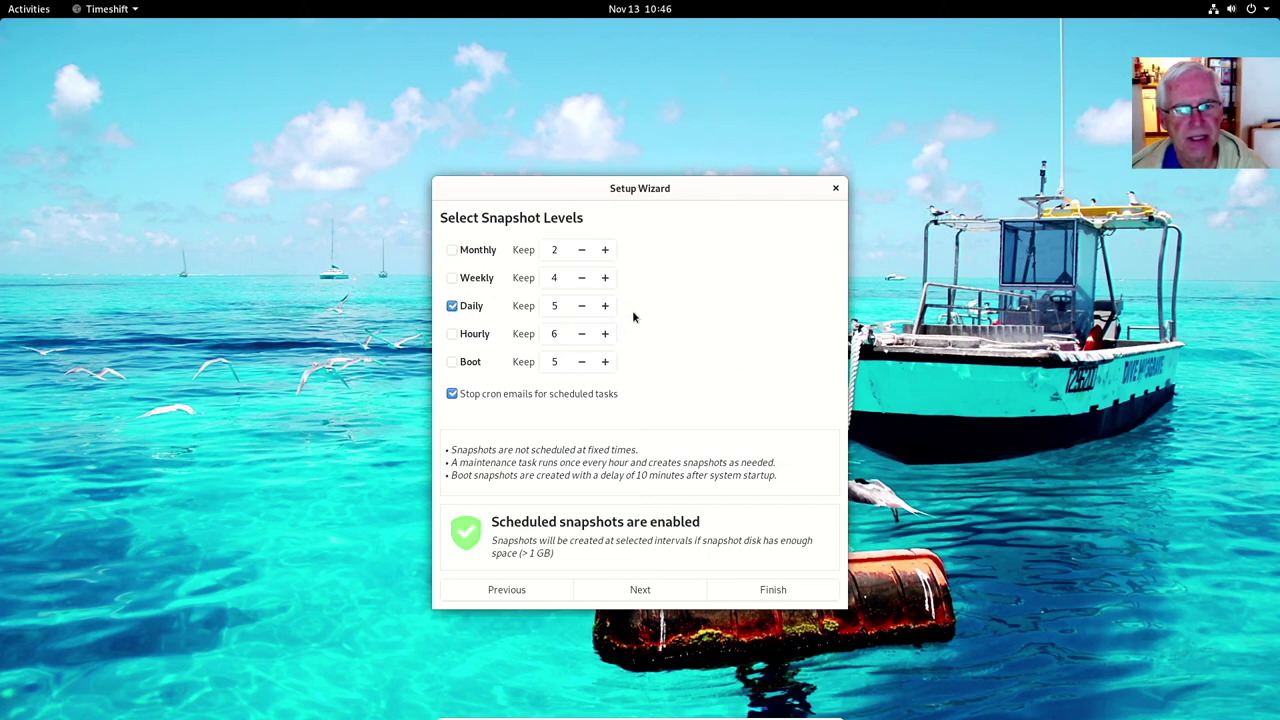
- Leave the user's home set to Exclude All and advance to the Setup Complete page
left_click(641, 592)
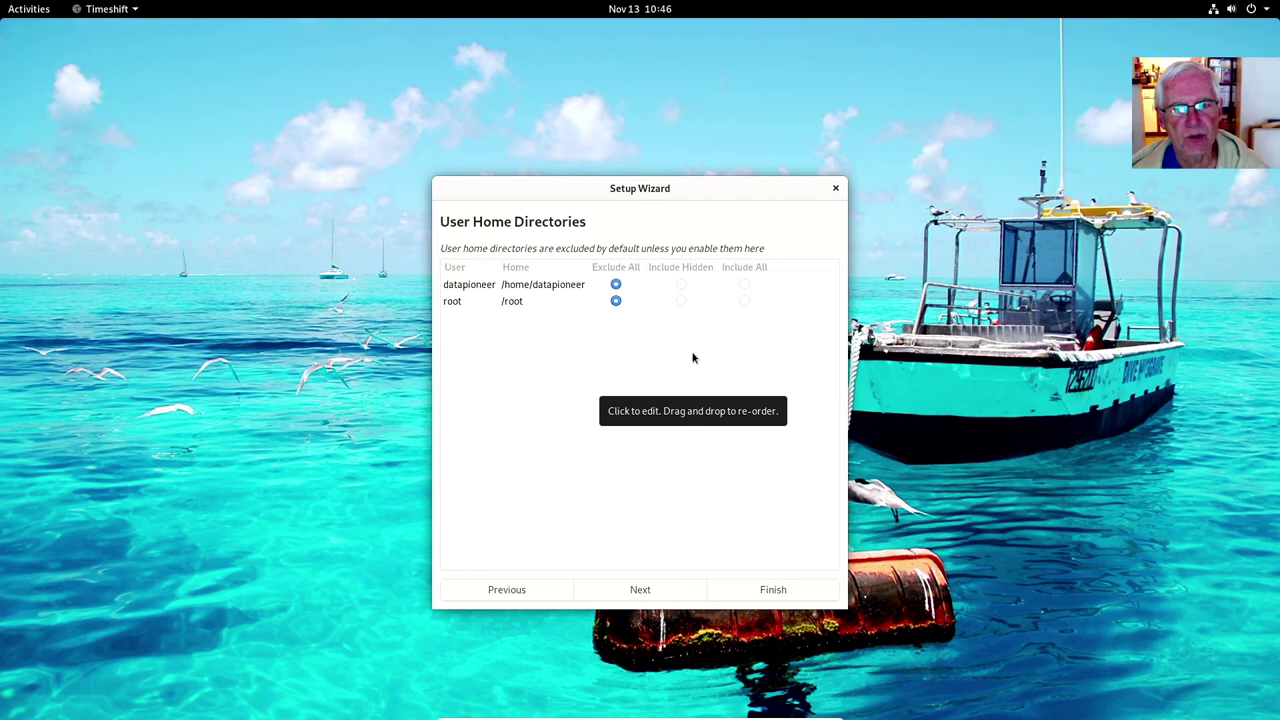
left_click(680, 286)
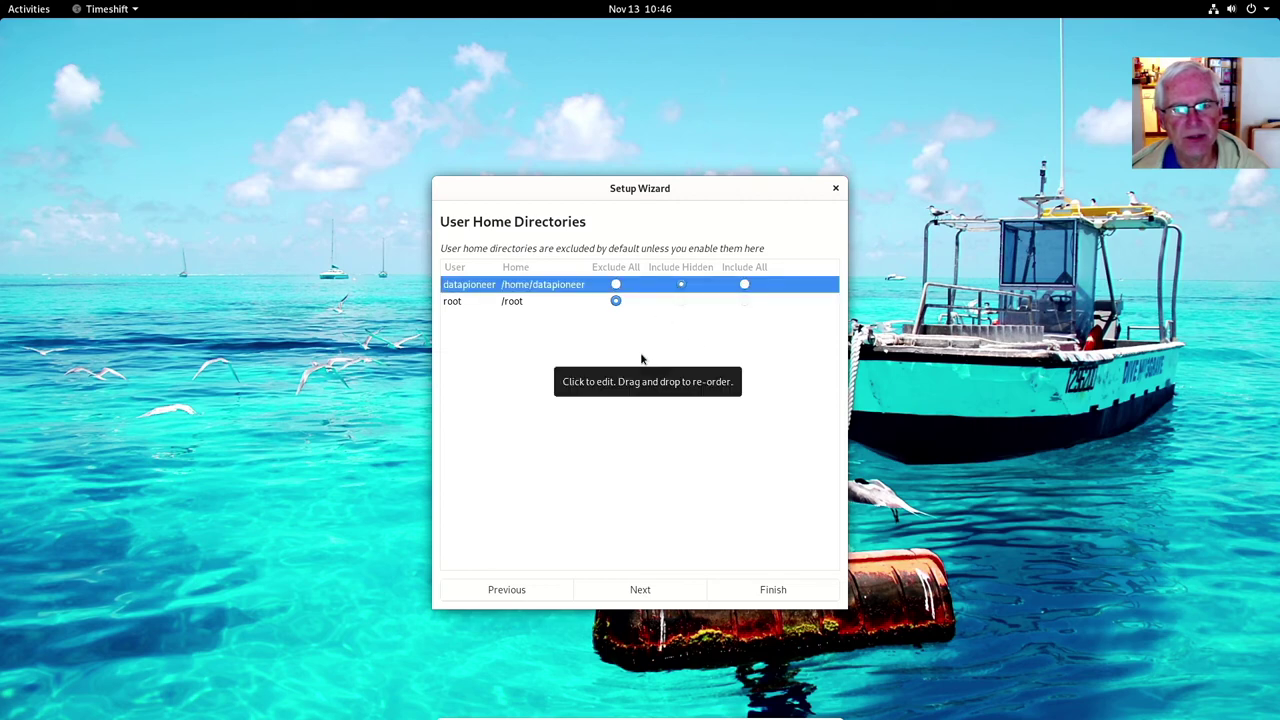
left_click(615, 285)
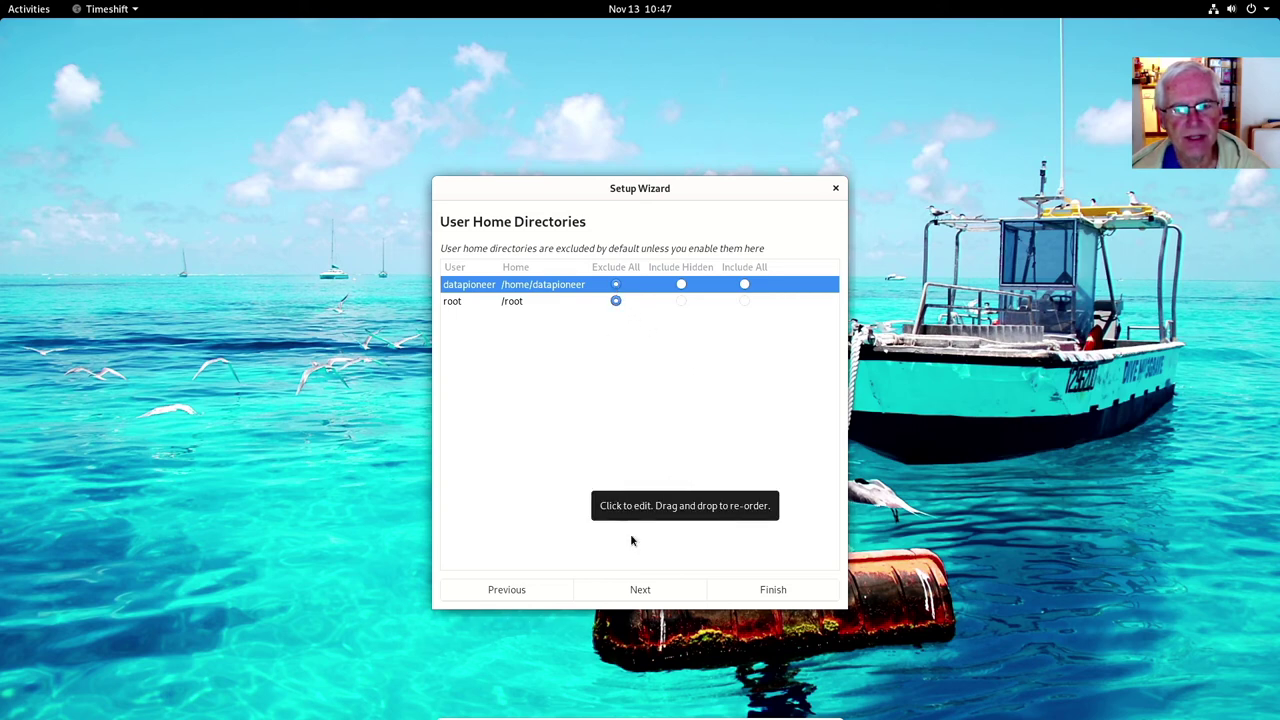
left_click(652, 590)
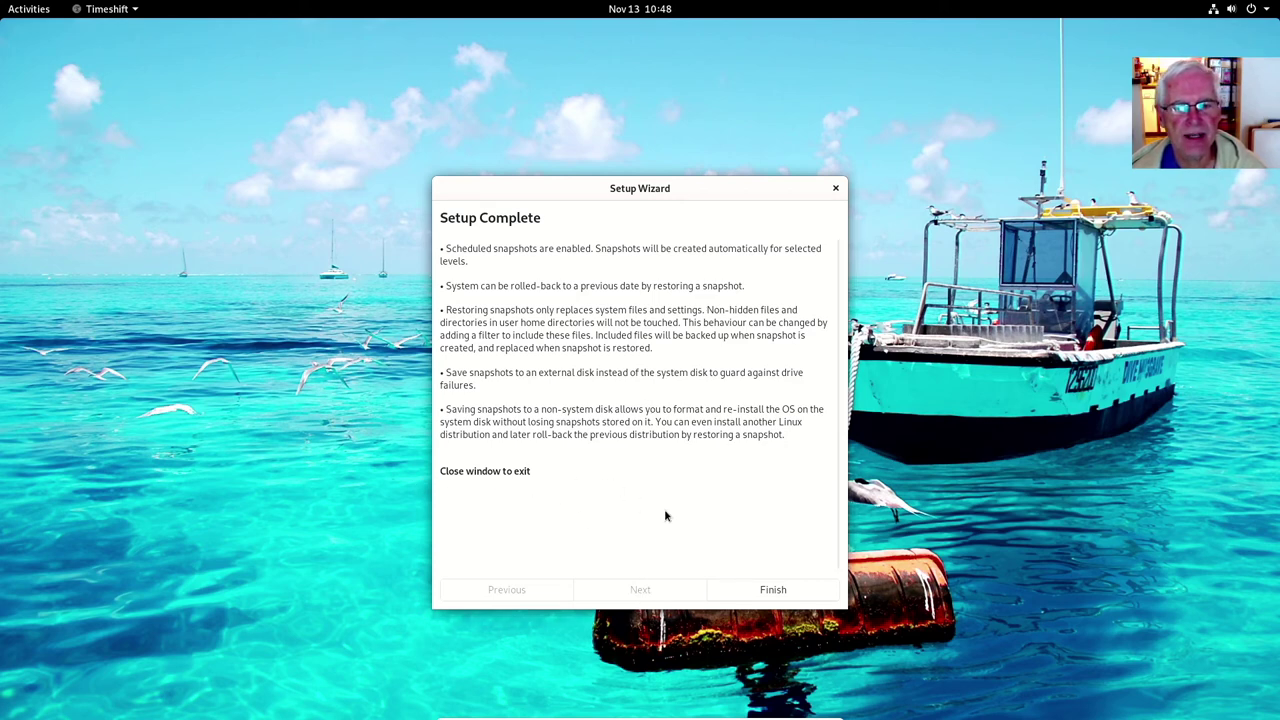
- Finish the wizard and dismiss the 'No snapshots selected' dialog with OK
left_click(773, 590)
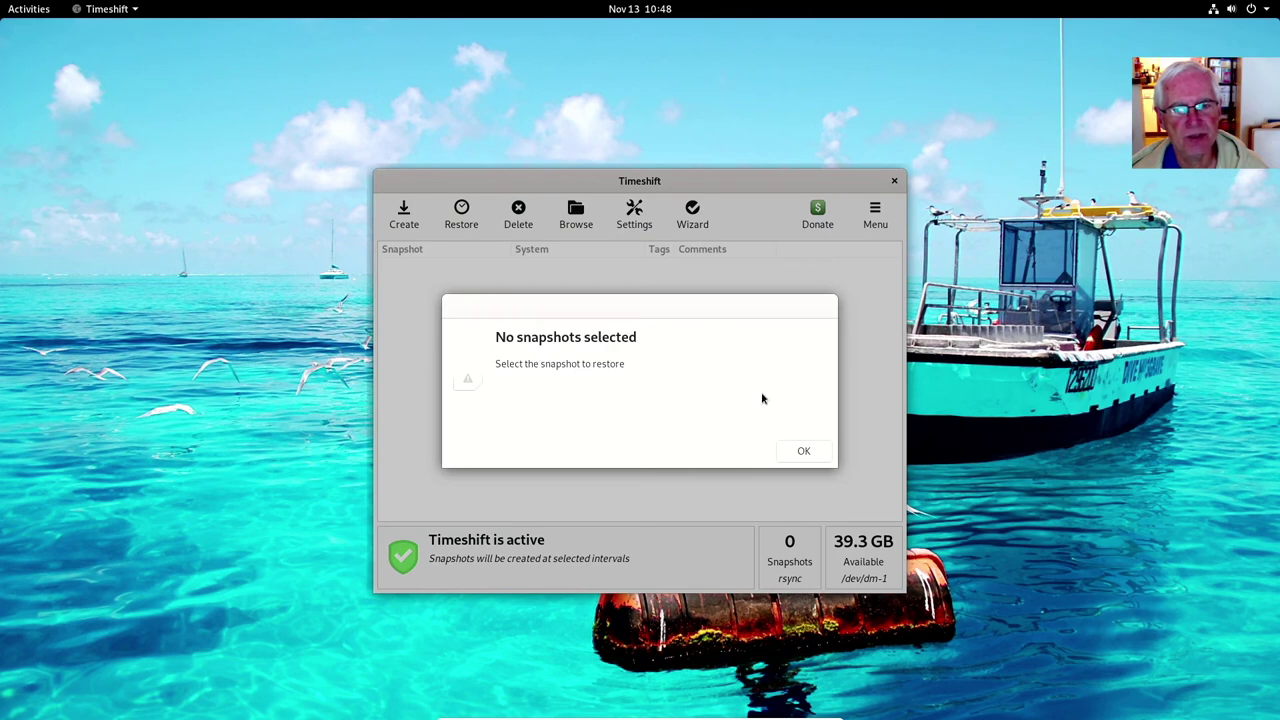
left_click(803, 450)
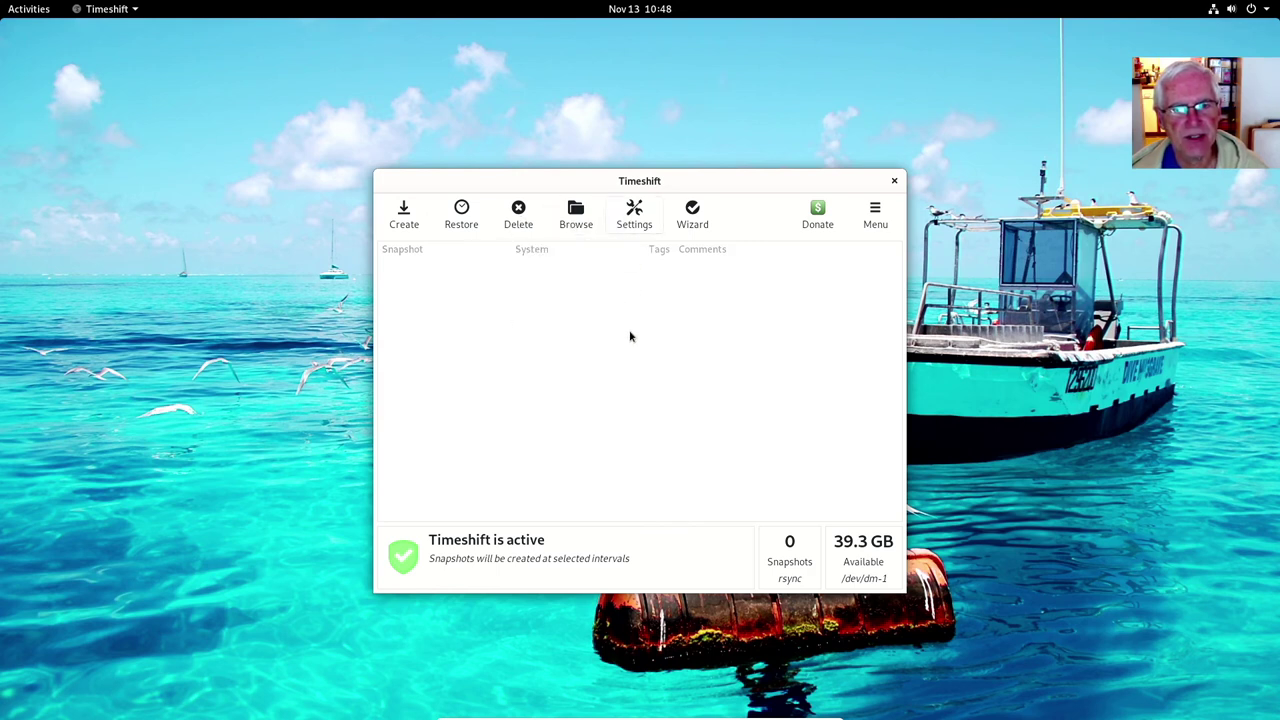
key("alt+F4")
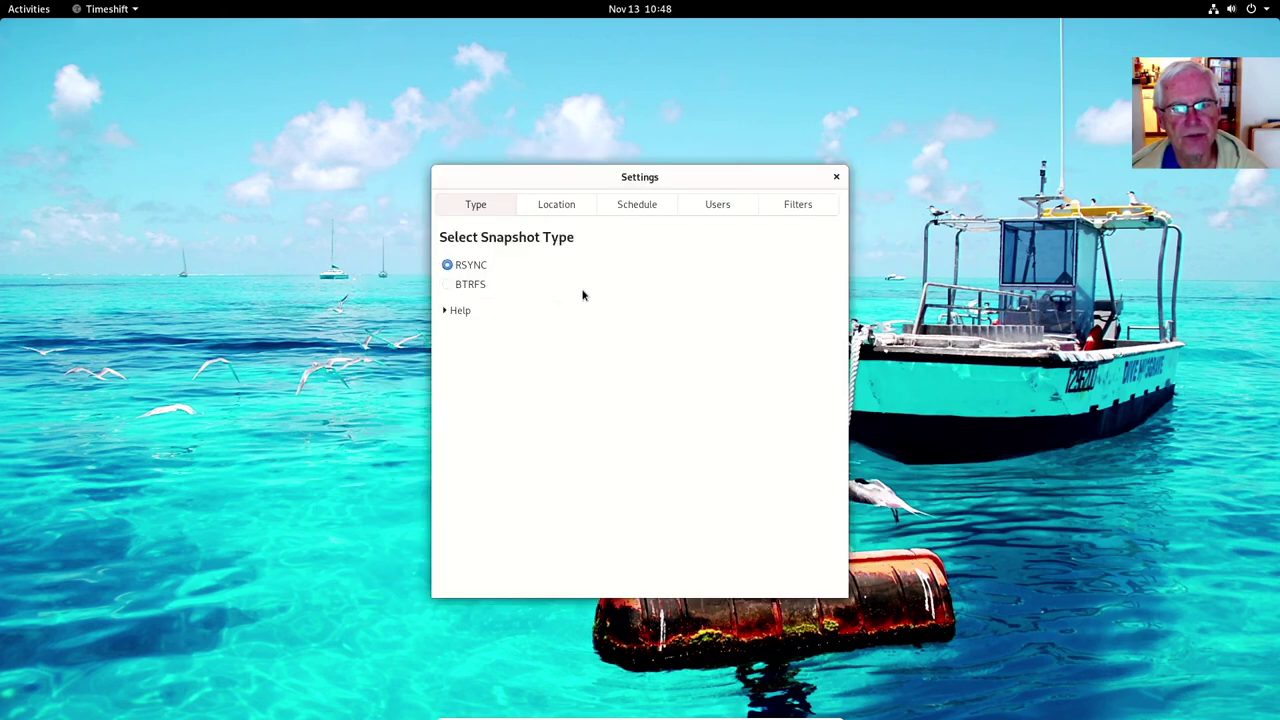
left_click(637, 206)
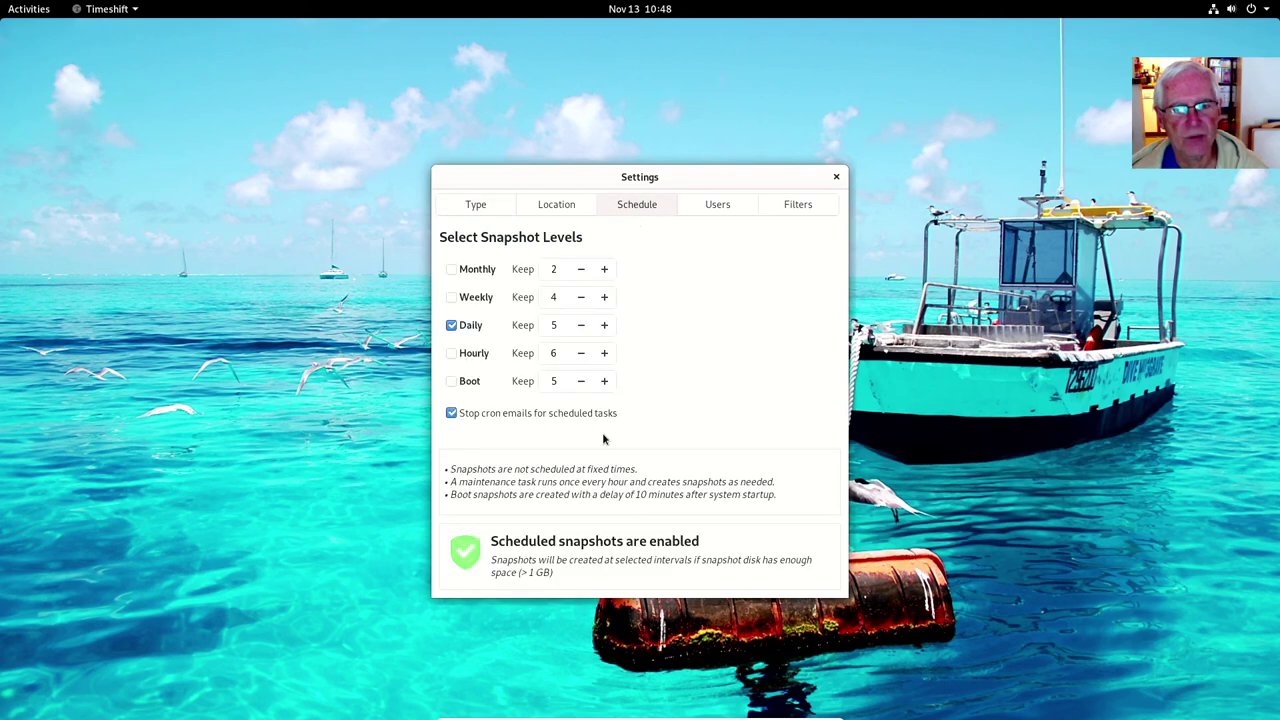
left_click(837, 179)
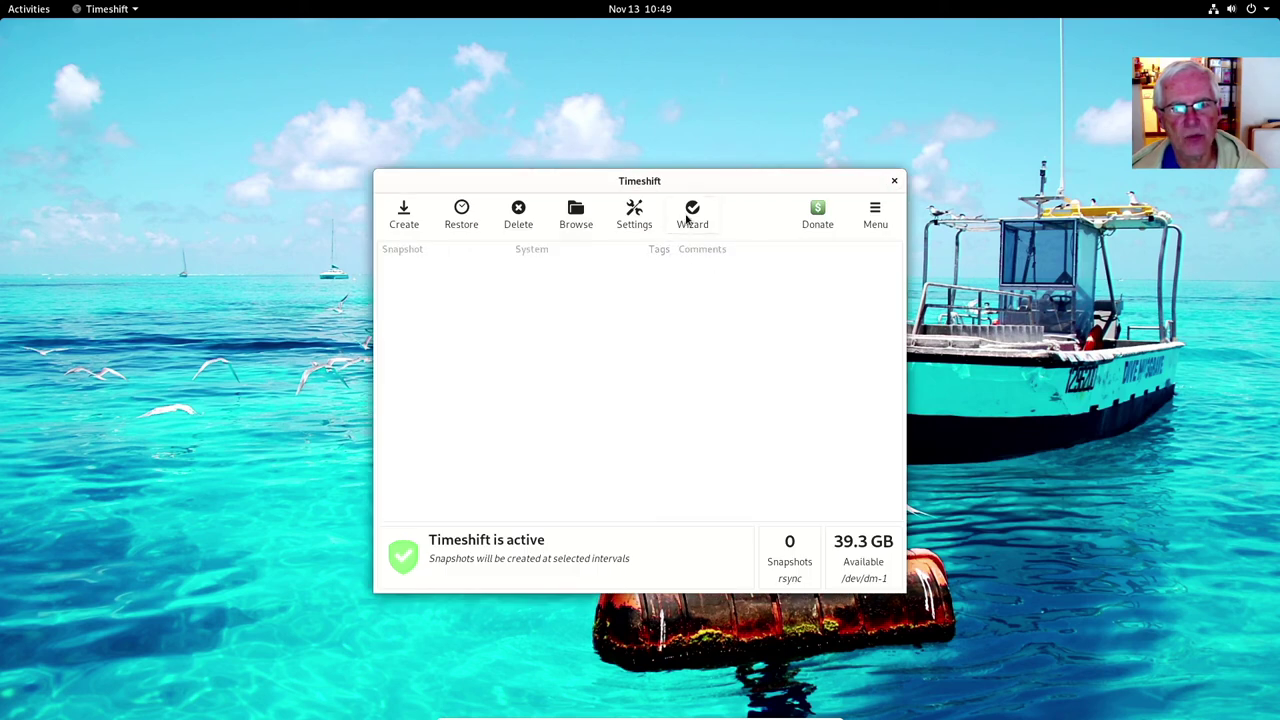
left_click(868, 228)
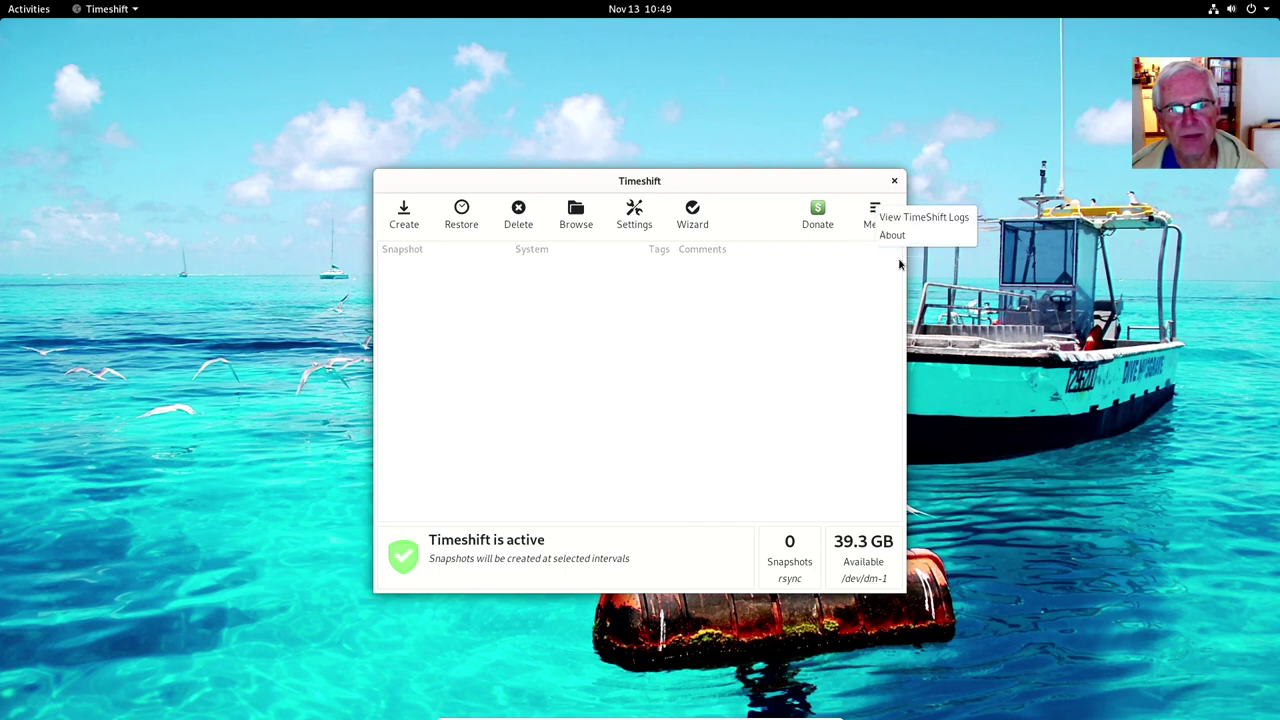
left_click(743, 364)
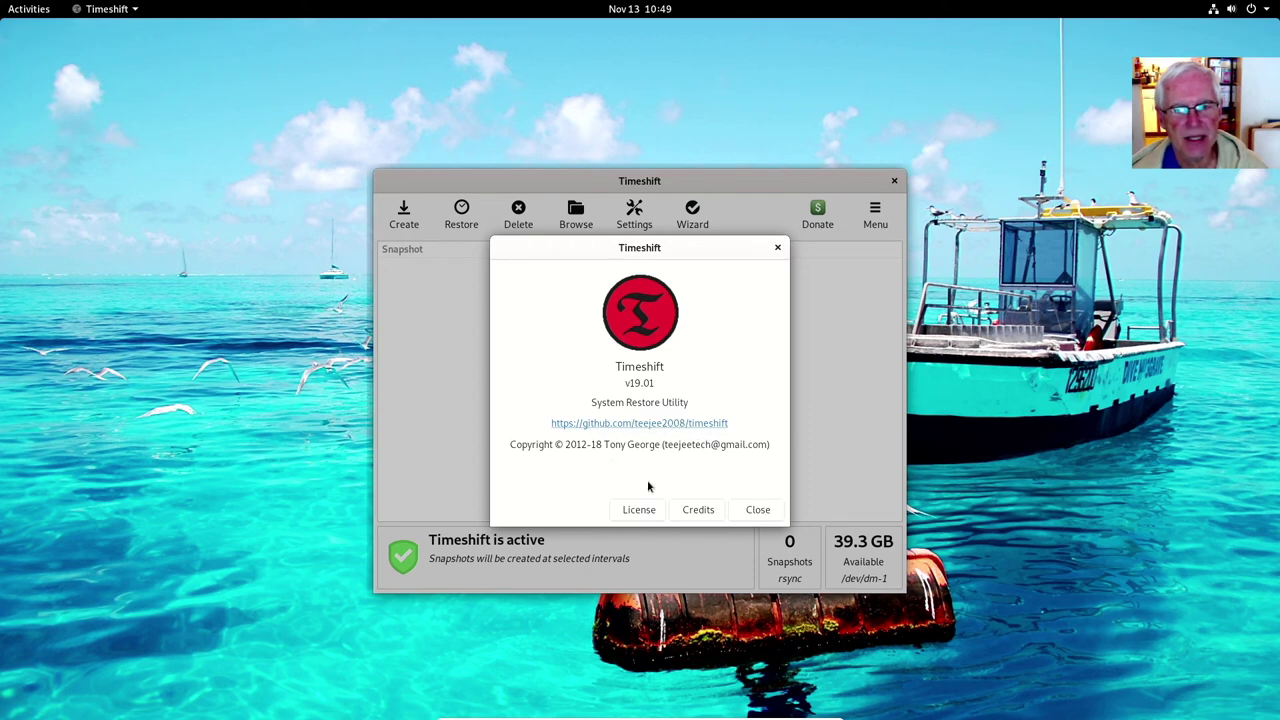
left_click(750, 511)
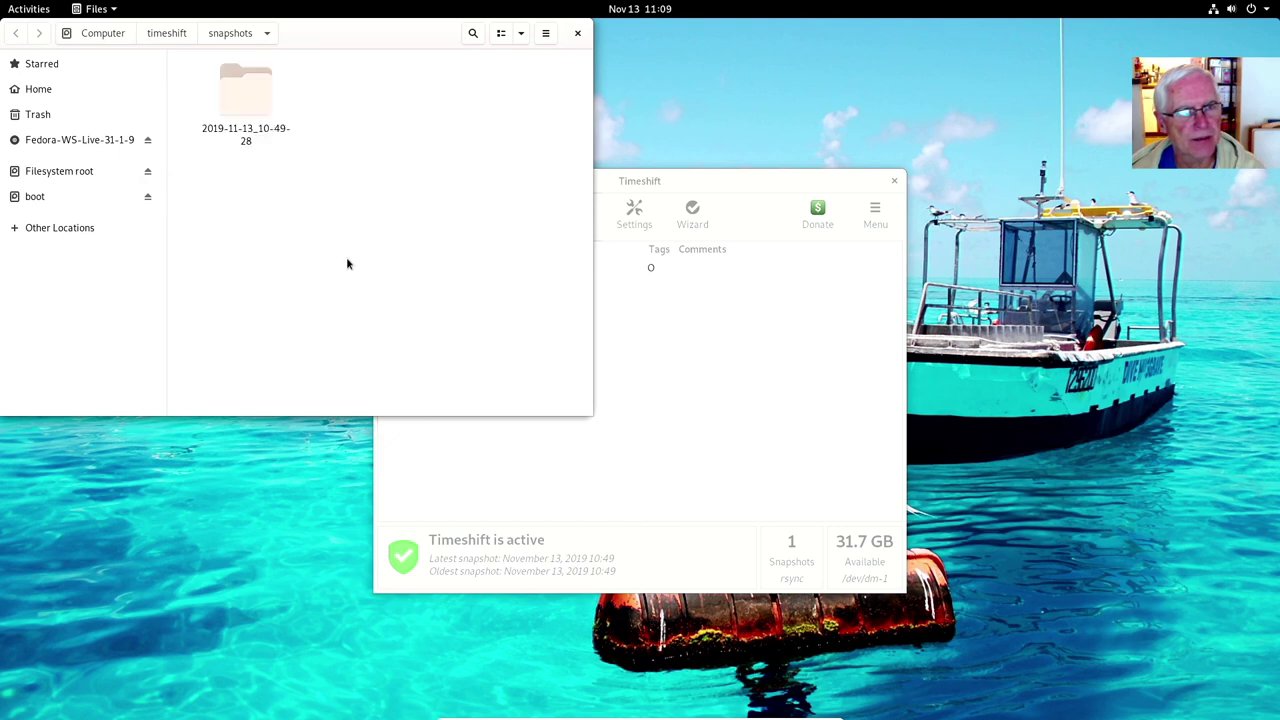
- Close the Files window showing the 2019-11-13_10-49-28 snapshot folder
left_click(577, 33)
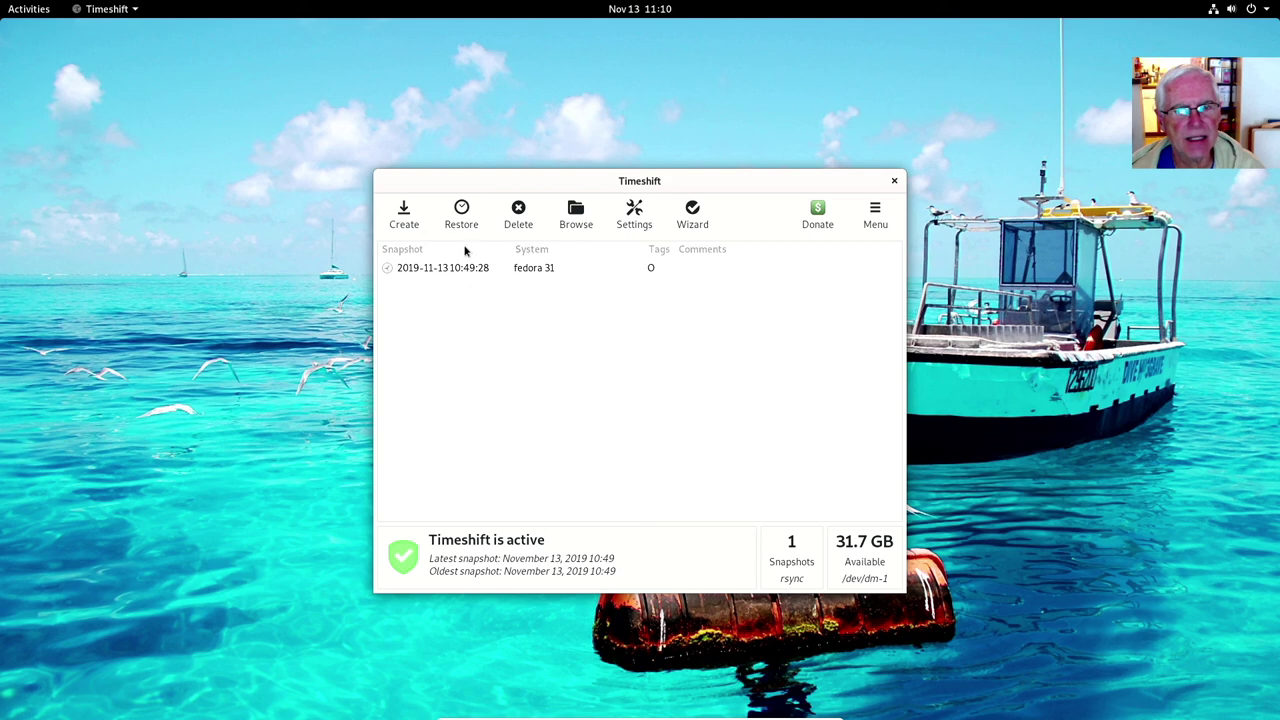
- Attempt Restore with no snapshot selected, then dismiss the 'No snapshots selected' warning
left_click(466, 215)
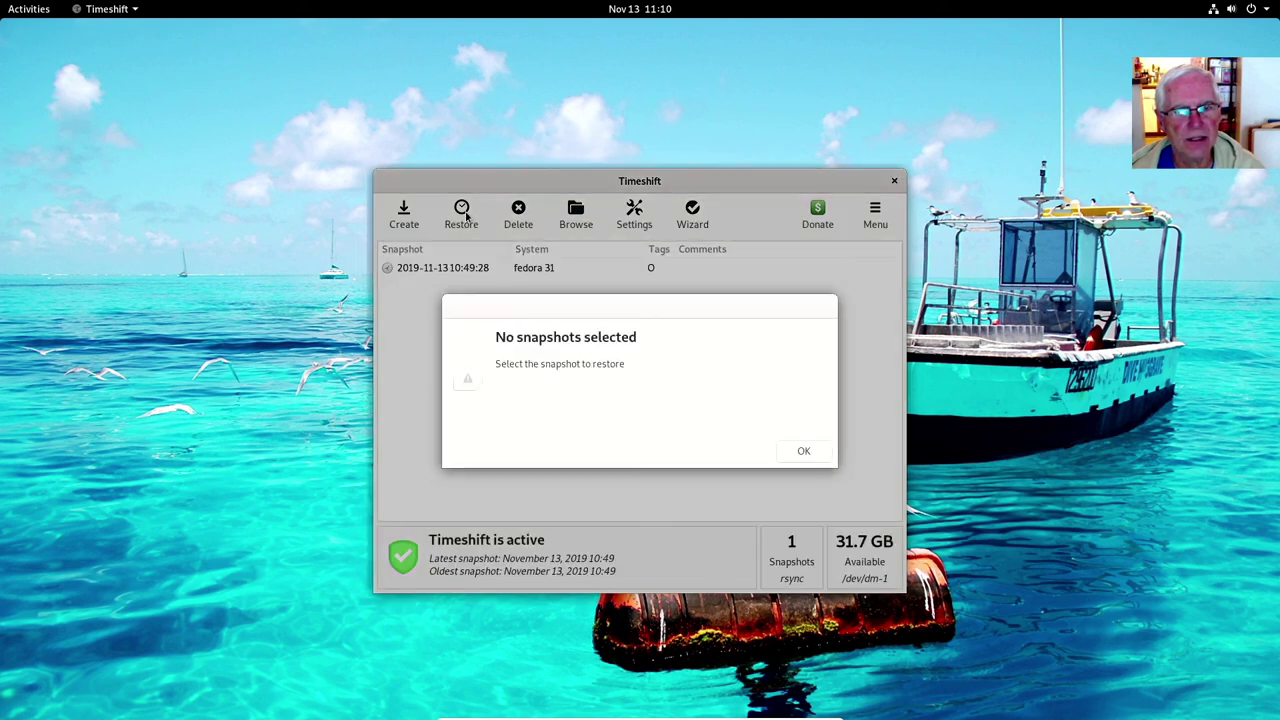
left_click(804, 451)
left_click(461, 215)
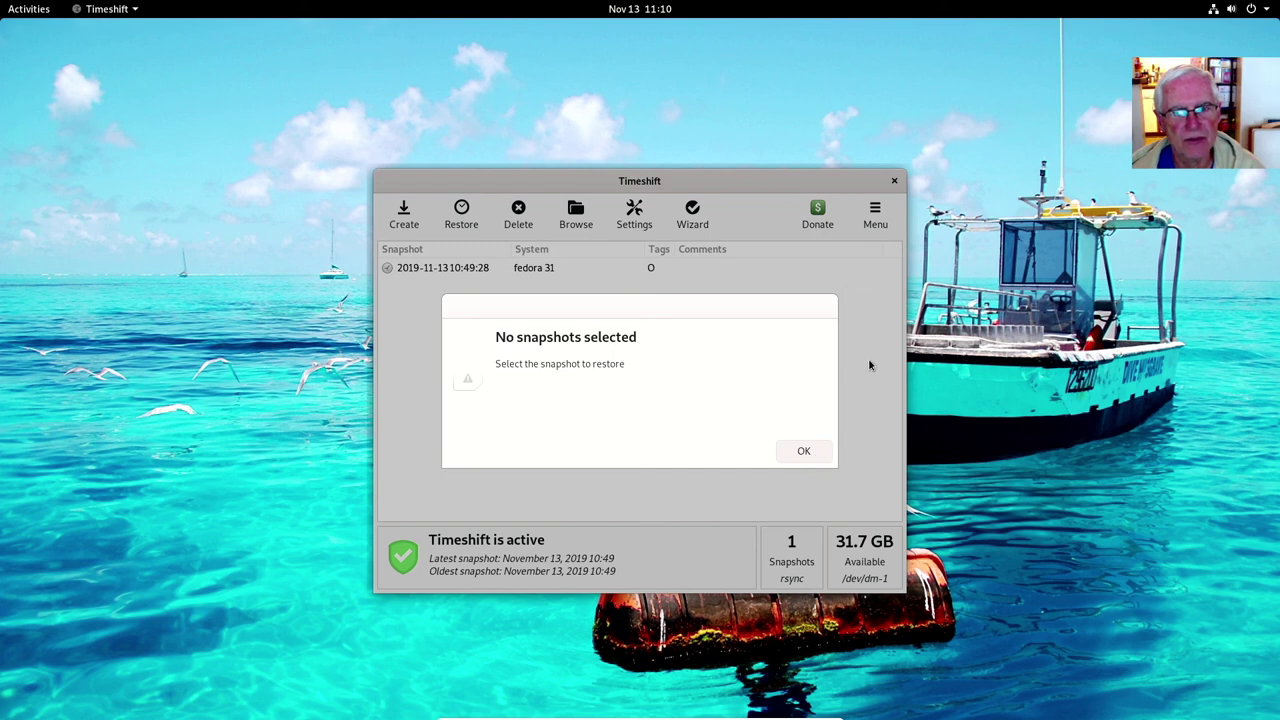
key("Escape")
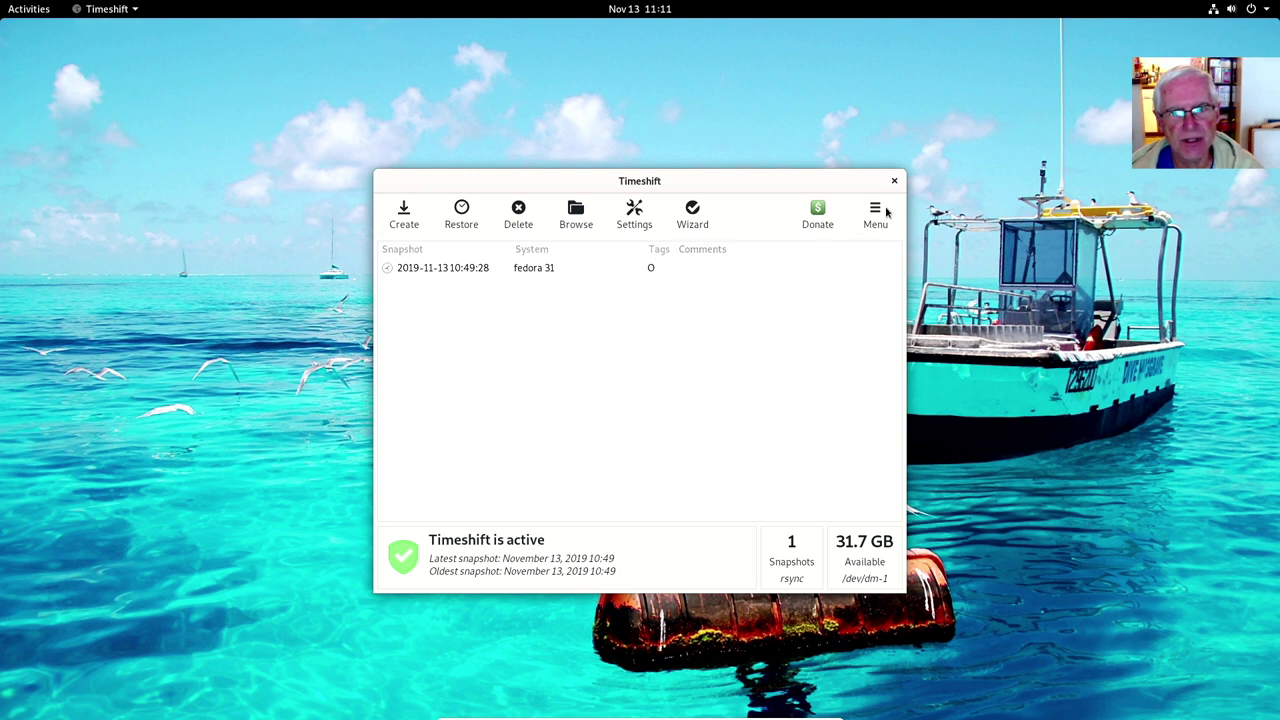
left_click(894, 182)
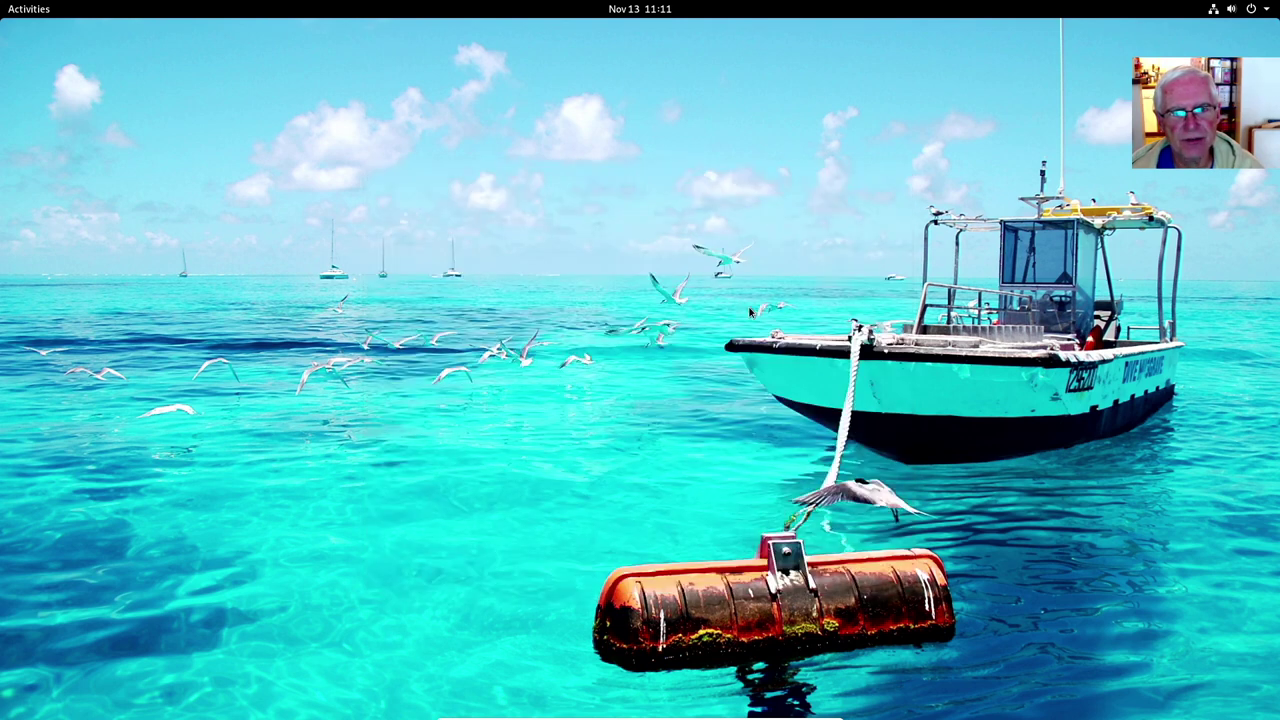